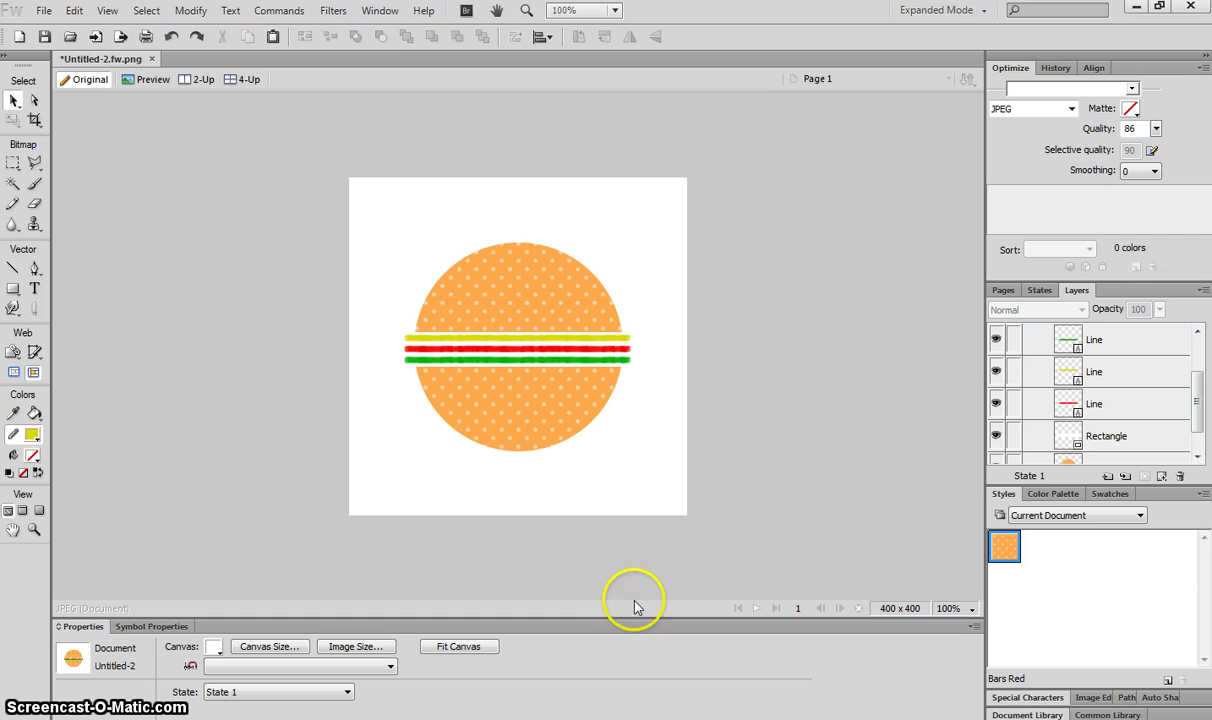
- Inspect the existing burger logo by selecting and then deselecting its artwork
{"action": "left_click", "coordinate": [544, 352]}
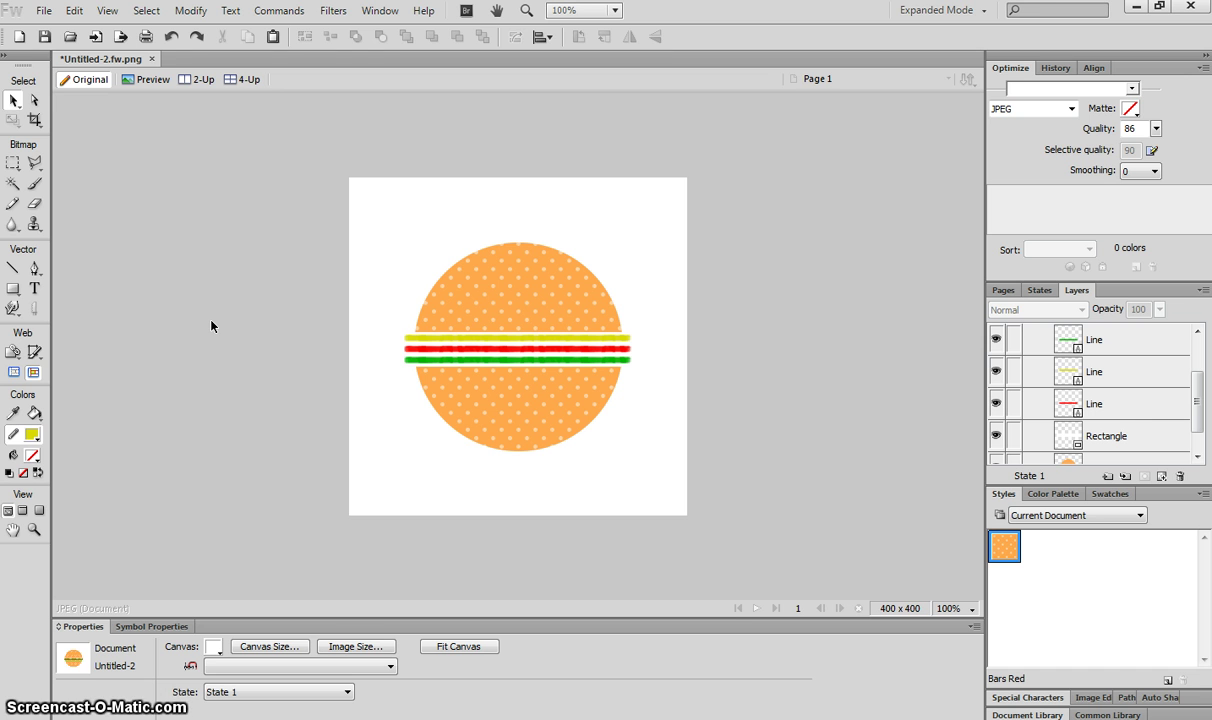
{"action": "left_click", "coordinate": [516, 352]}
{"action": "left_click", "coordinate": [683, 428]}
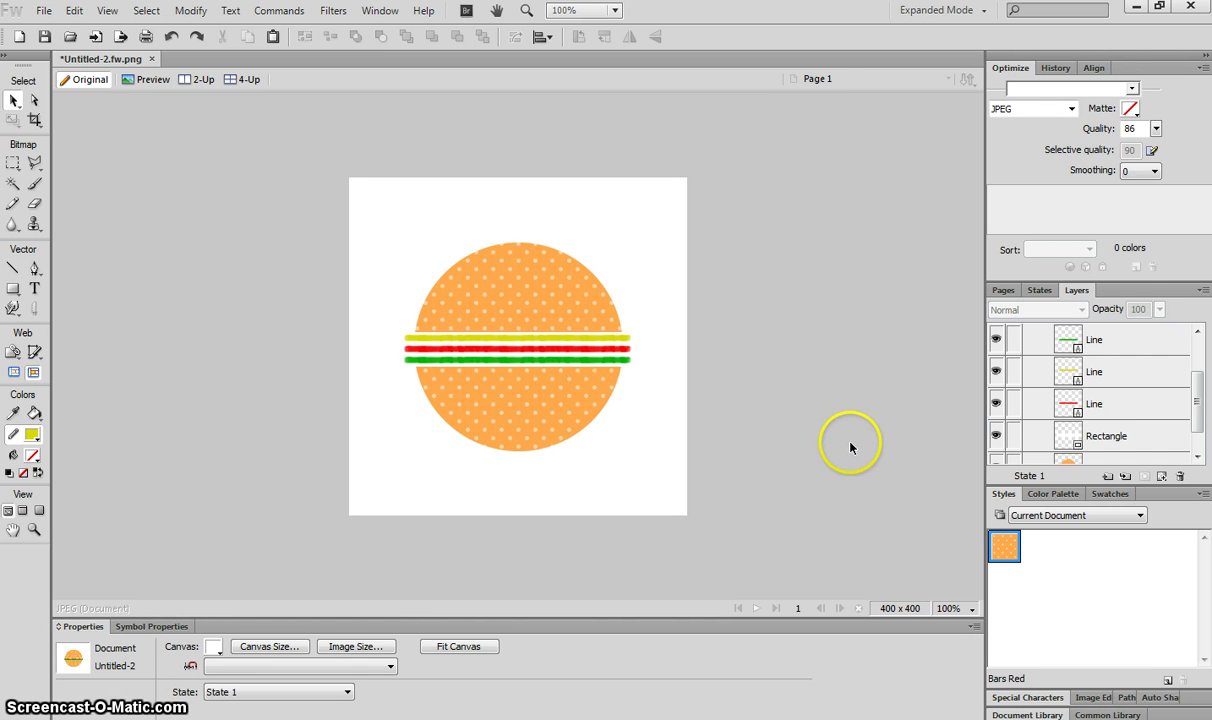
- Create a new 400 × 400 pixel document with a White canvas colour
{"action": "left_click", "coordinate": [44, 10]}
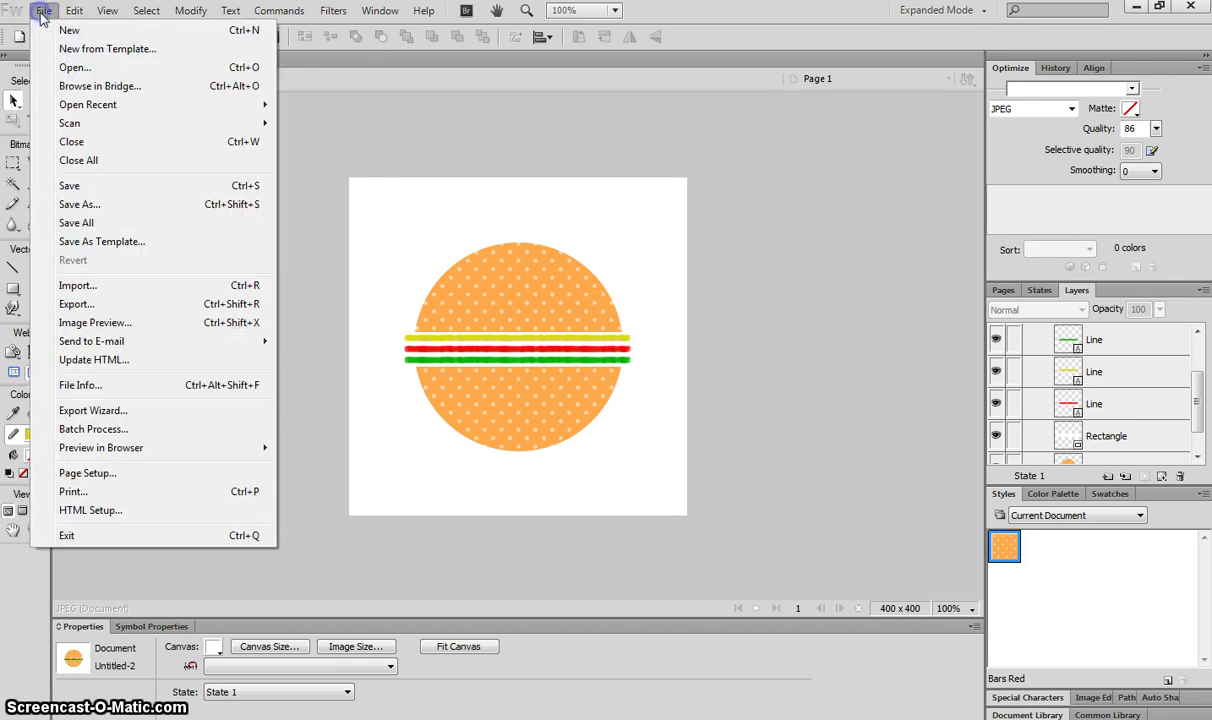
{"action": "left_click", "coordinate": [64, 30]}
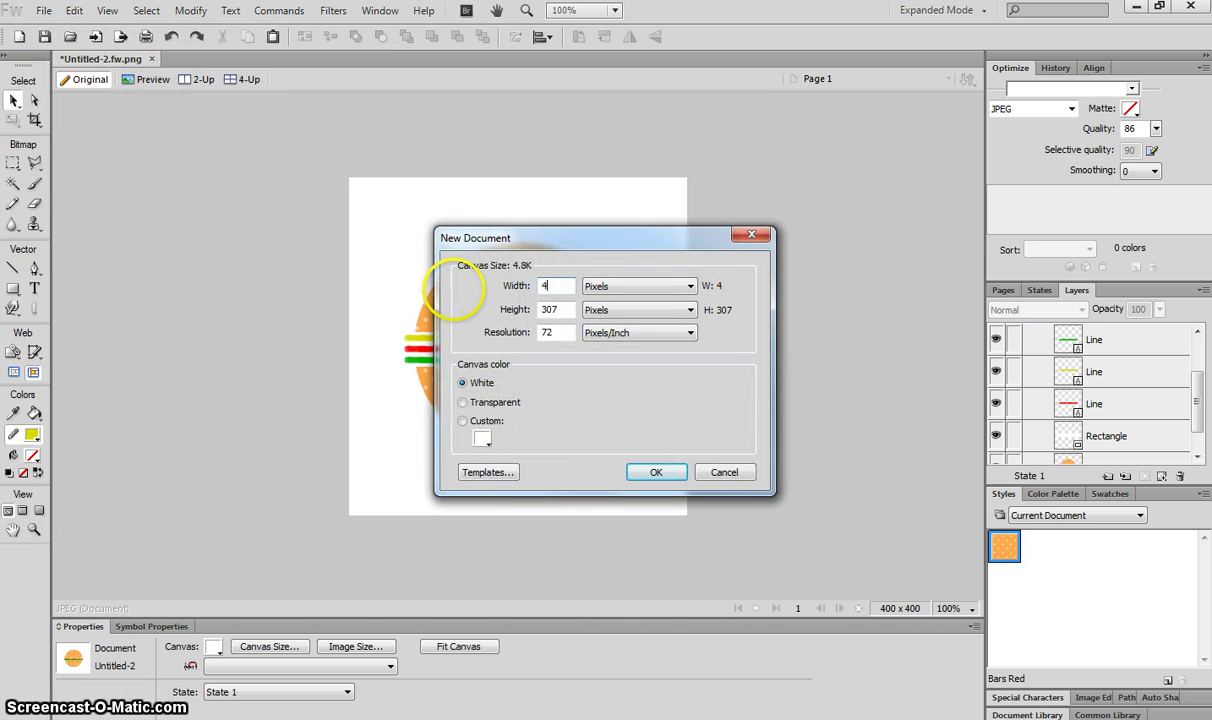
{"action": "left_click", "coordinate": [558, 310]}
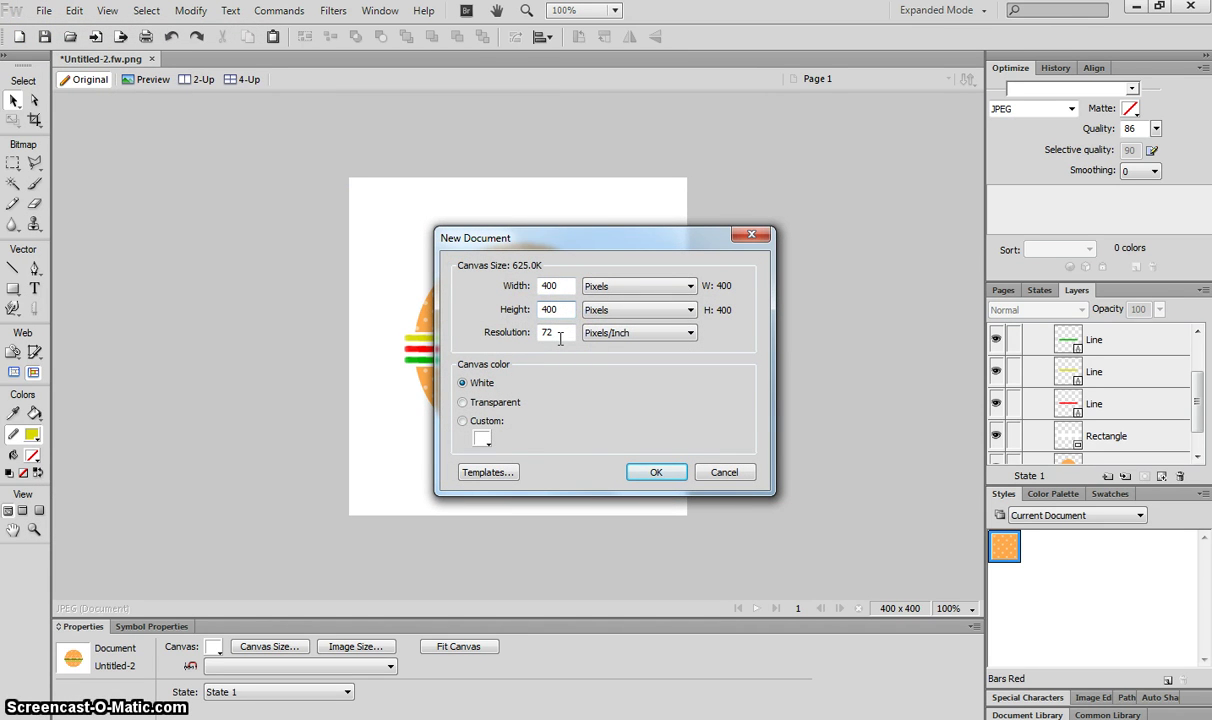
{"action": "left_click", "coordinate": [462, 384]}
{"action": "left_click", "coordinate": [652, 472]}
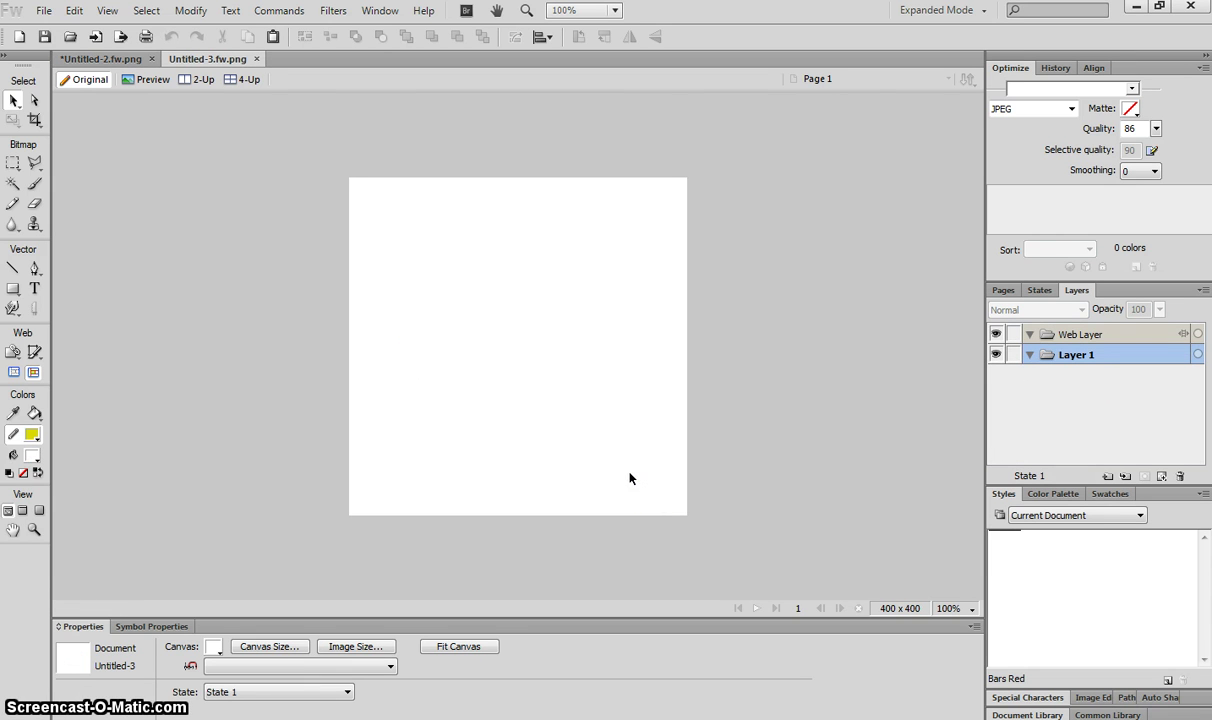
{"action": "left_click", "coordinate": [638, 450]}
{"action": "left_click", "coordinate": [389, 216]}
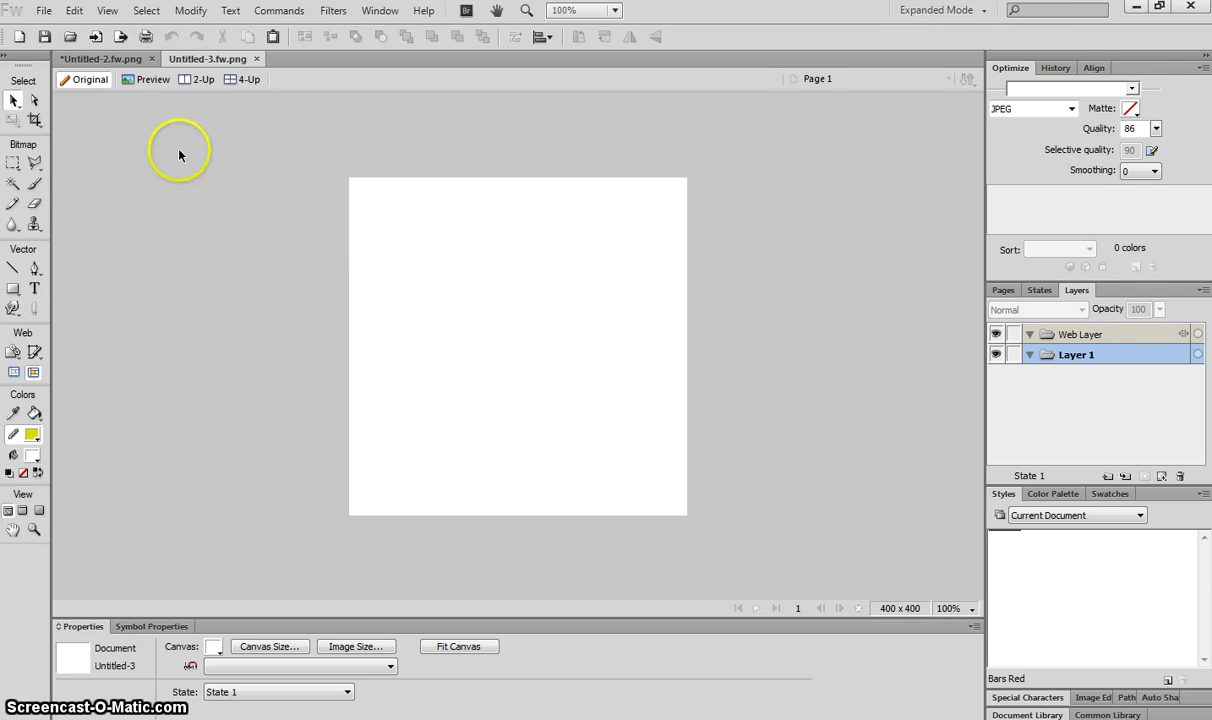
- Draw a 322-pixel green ellipse with no stroke and centre it on the canvas
{"action": "left_click_drag", "start_coordinate": [13, 288], "coordinate": [125, 323]}
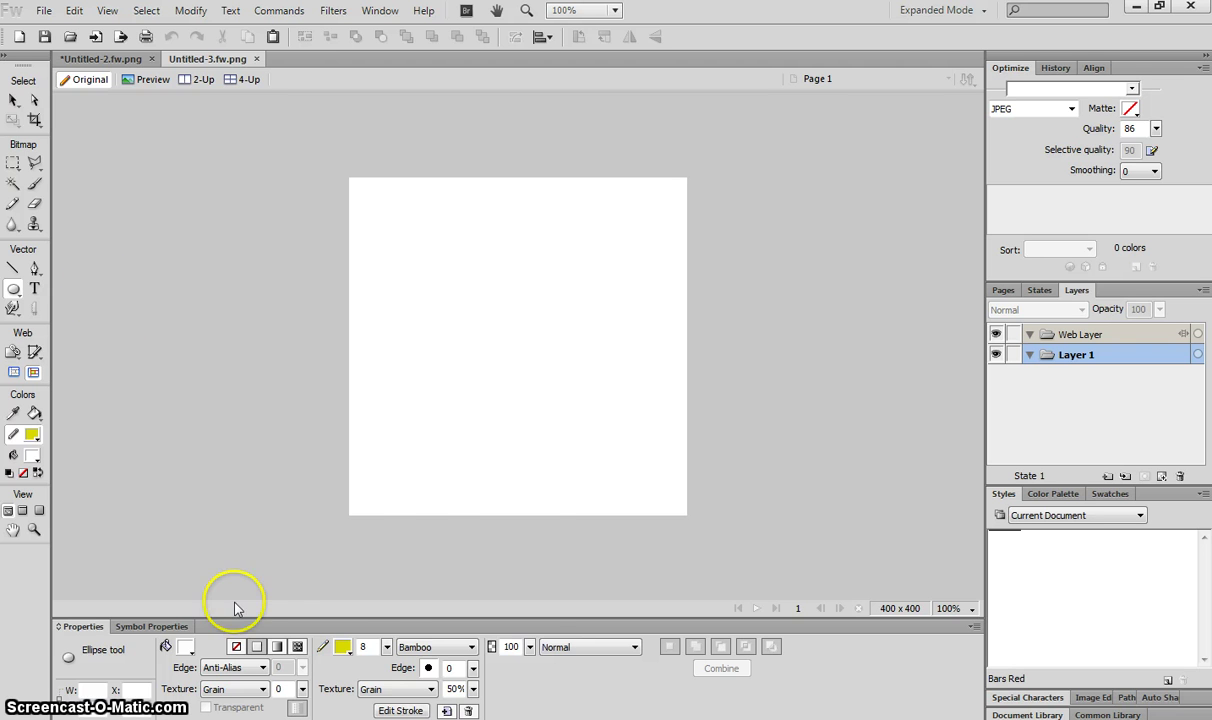
{"action": "left_click", "coordinate": [343, 647]}
{"action": "left_click", "coordinate": [360, 617]}
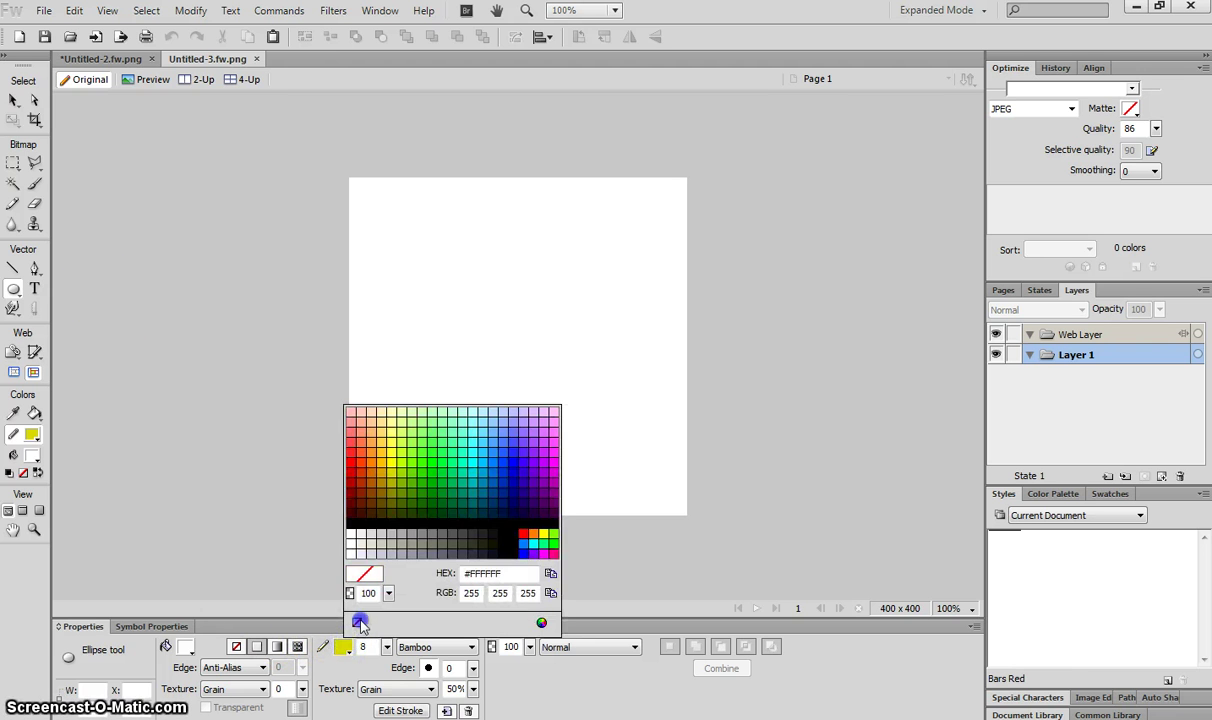
{"action": "left_click", "coordinate": [186, 650]}
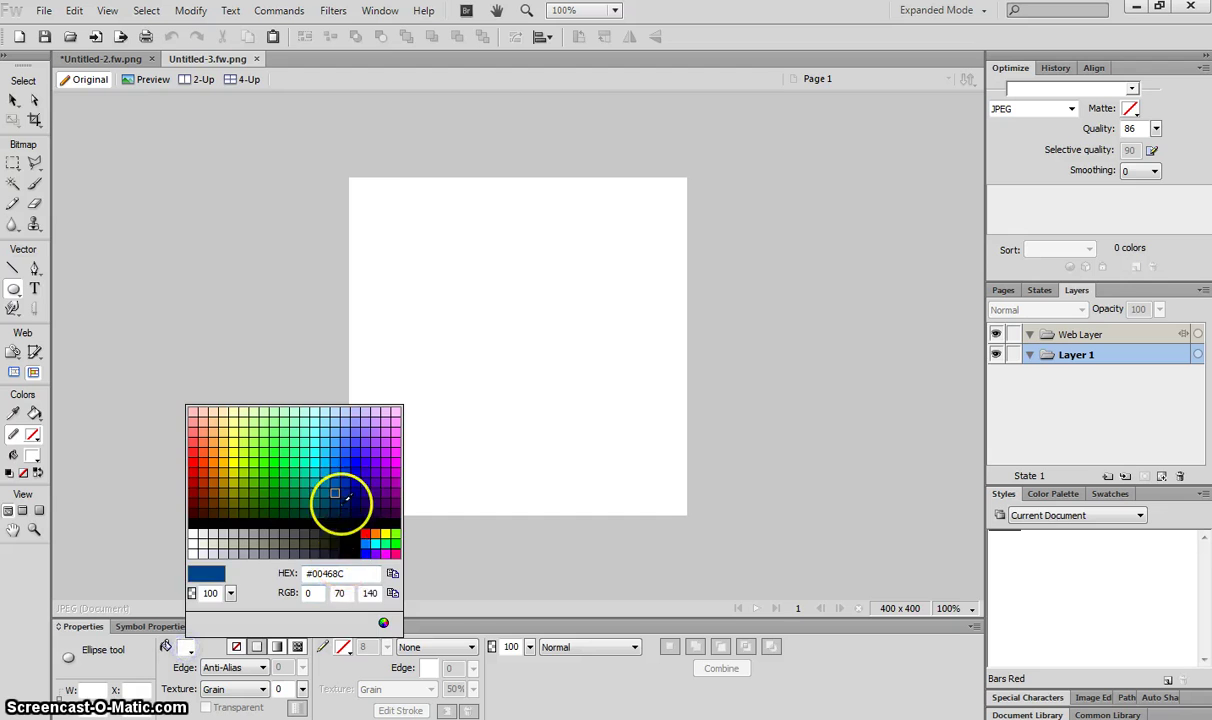
{"action": "left_click", "coordinate": [291, 455]}
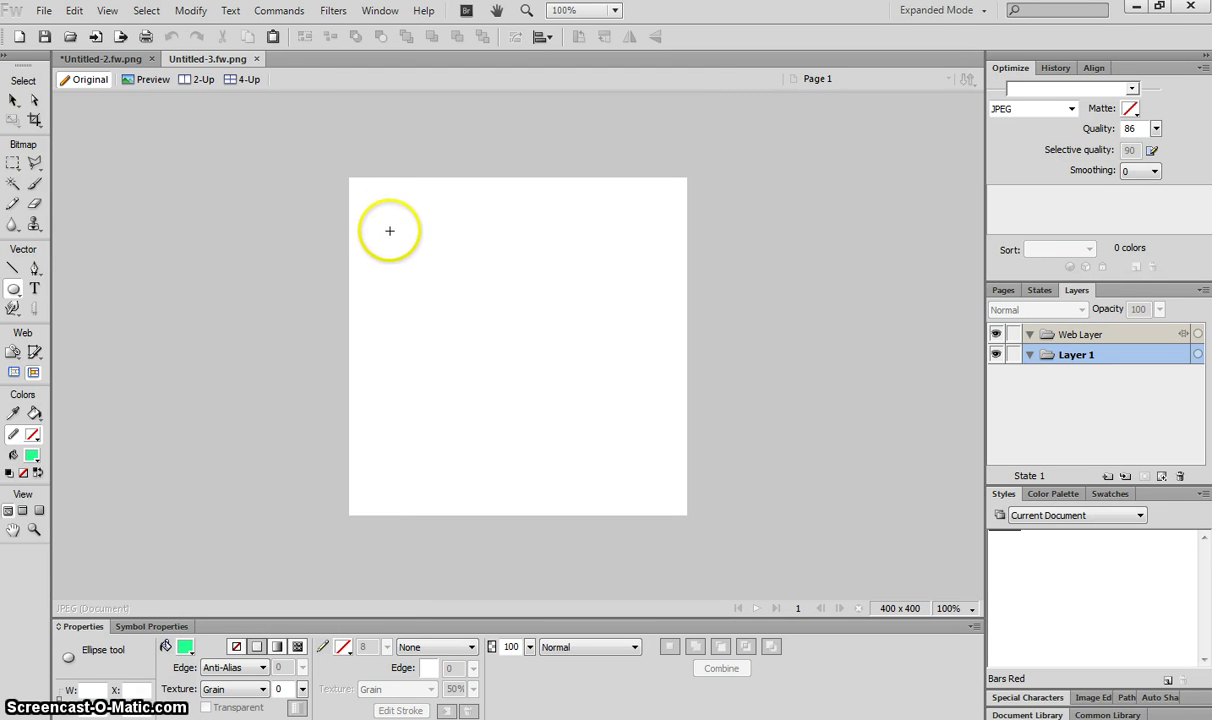
{"action": "left_click_drag", "start_coordinate": [383, 222], "coordinate": [656, 431]}
{"action": "left_click", "coordinate": [13, 100]}
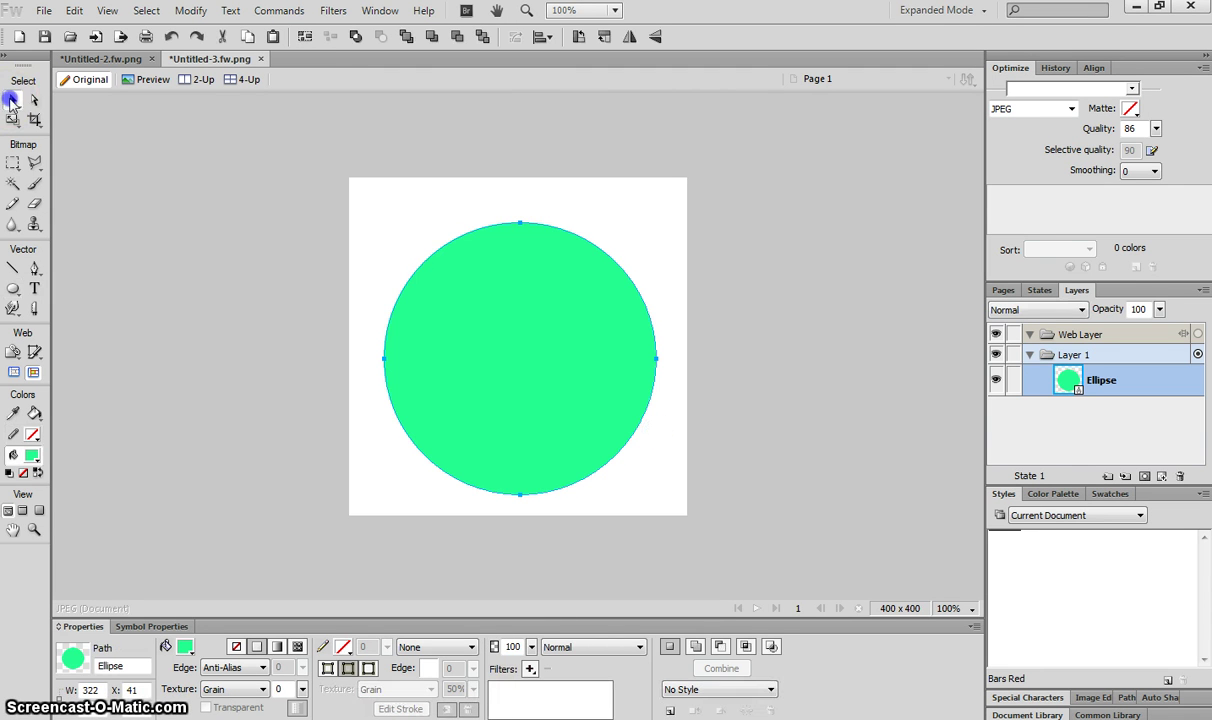
{"action": "left_click_drag", "start_coordinate": [498, 360], "coordinate": [503, 355]}
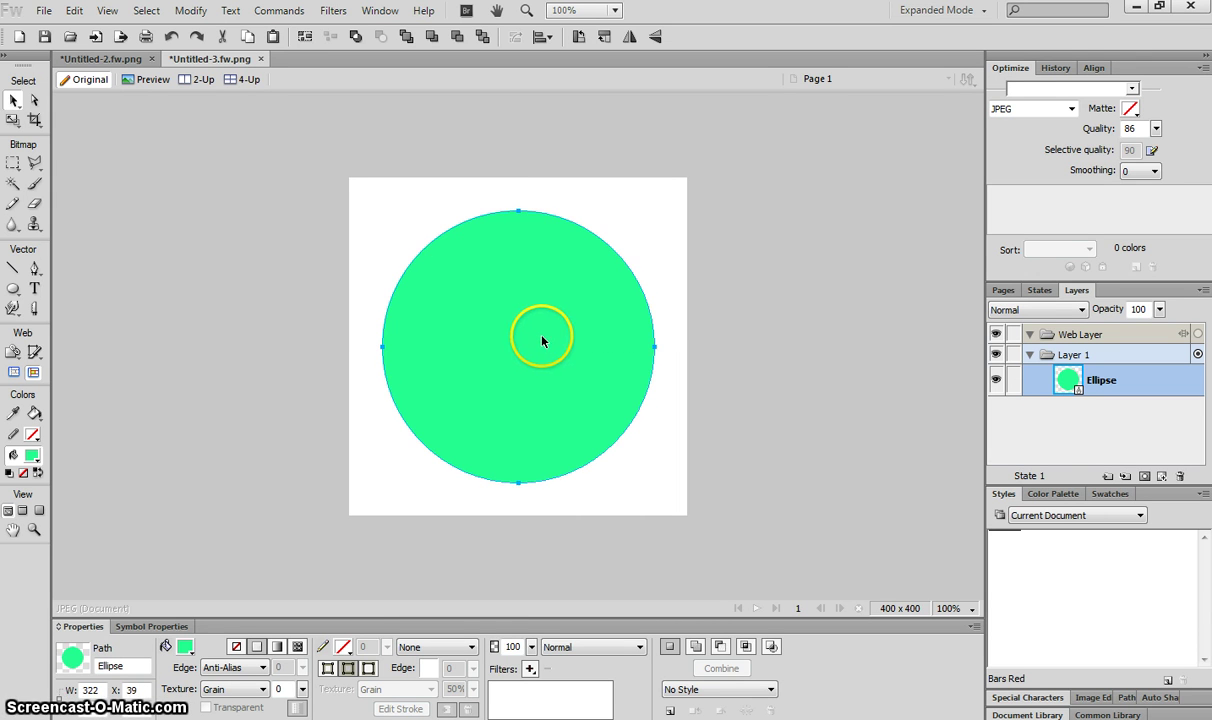
- Apply the Dots Orange style from the Fill Design Pattern Styles library to the circle
{"action": "left_click", "coordinate": [1038, 515]}
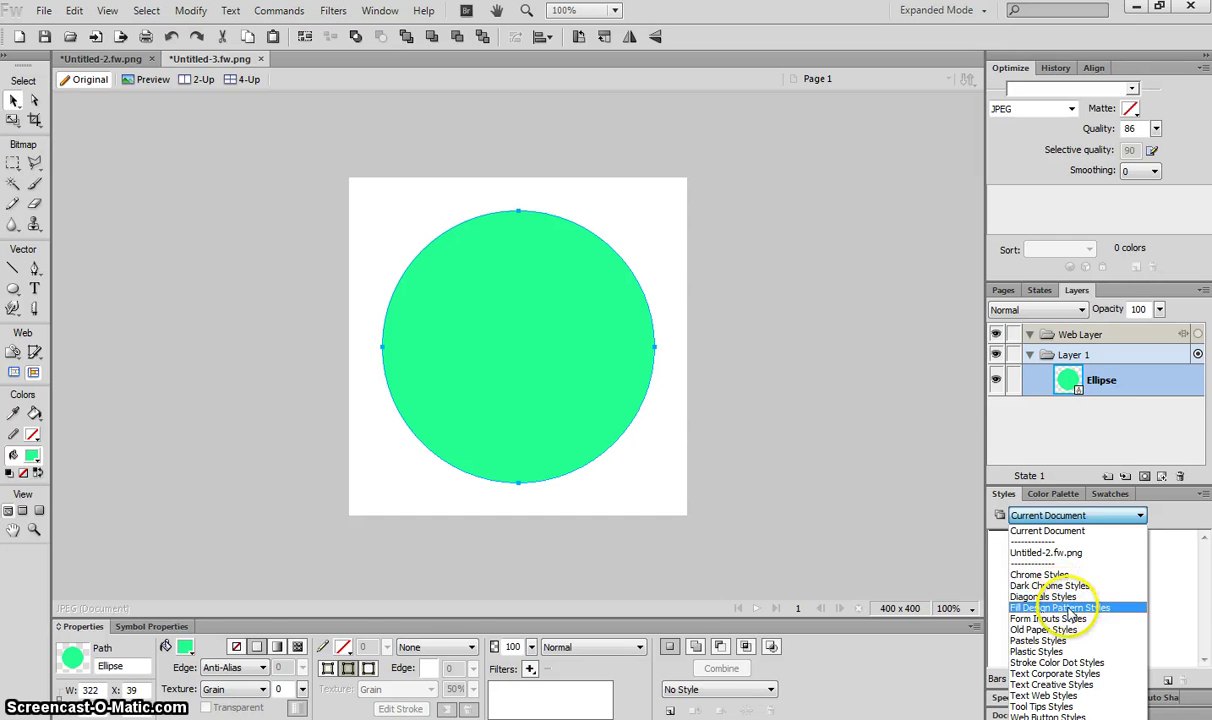
{"action": "left_click", "coordinate": [1070, 608]}
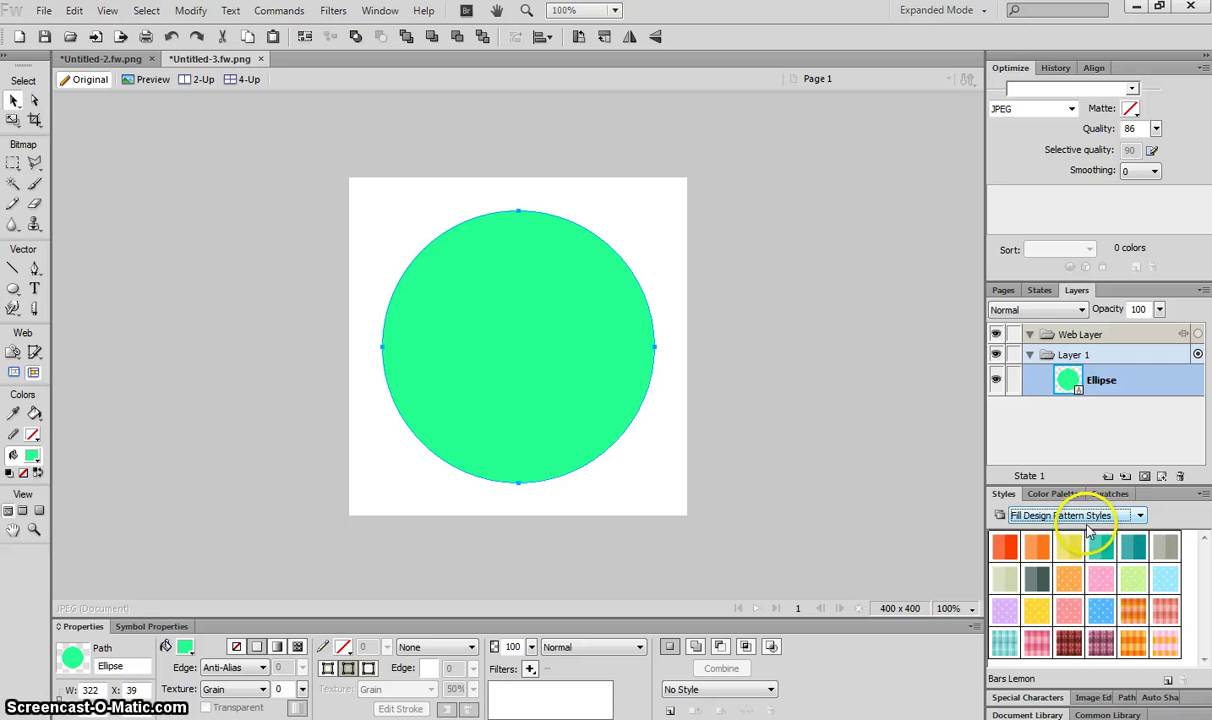
{"action": "left_click", "coordinate": [1071, 579]}
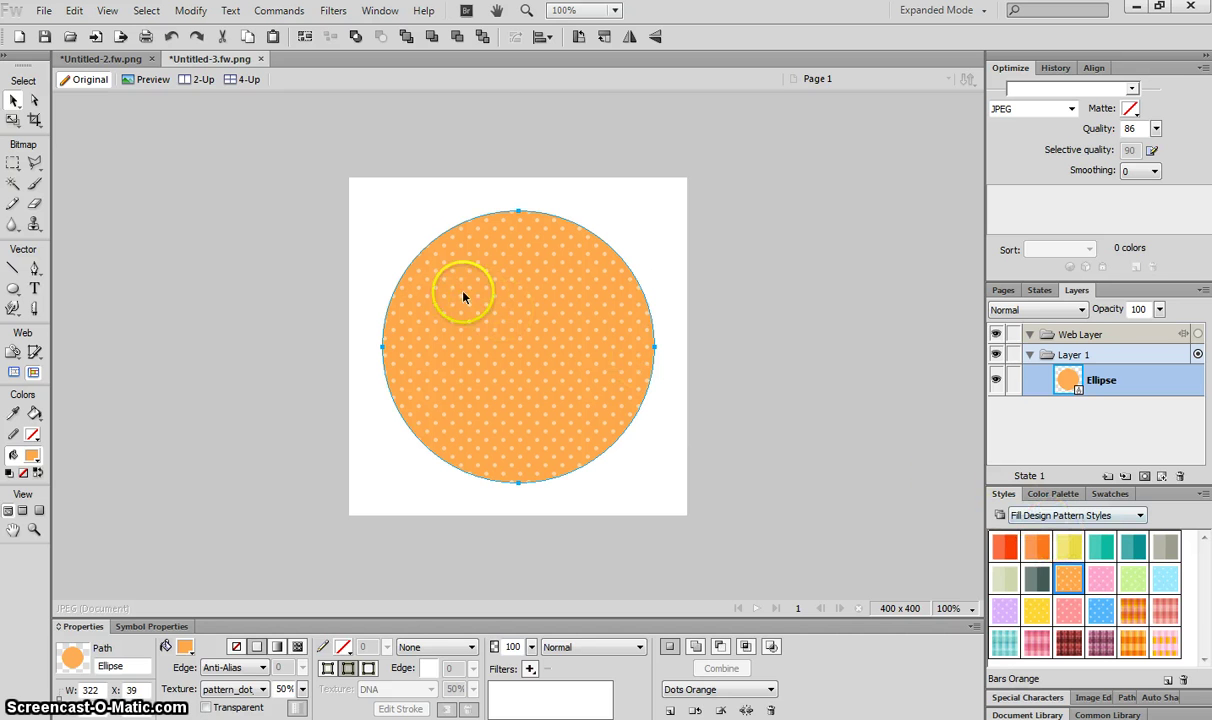
{"action": "left_click", "coordinate": [379, 248]}
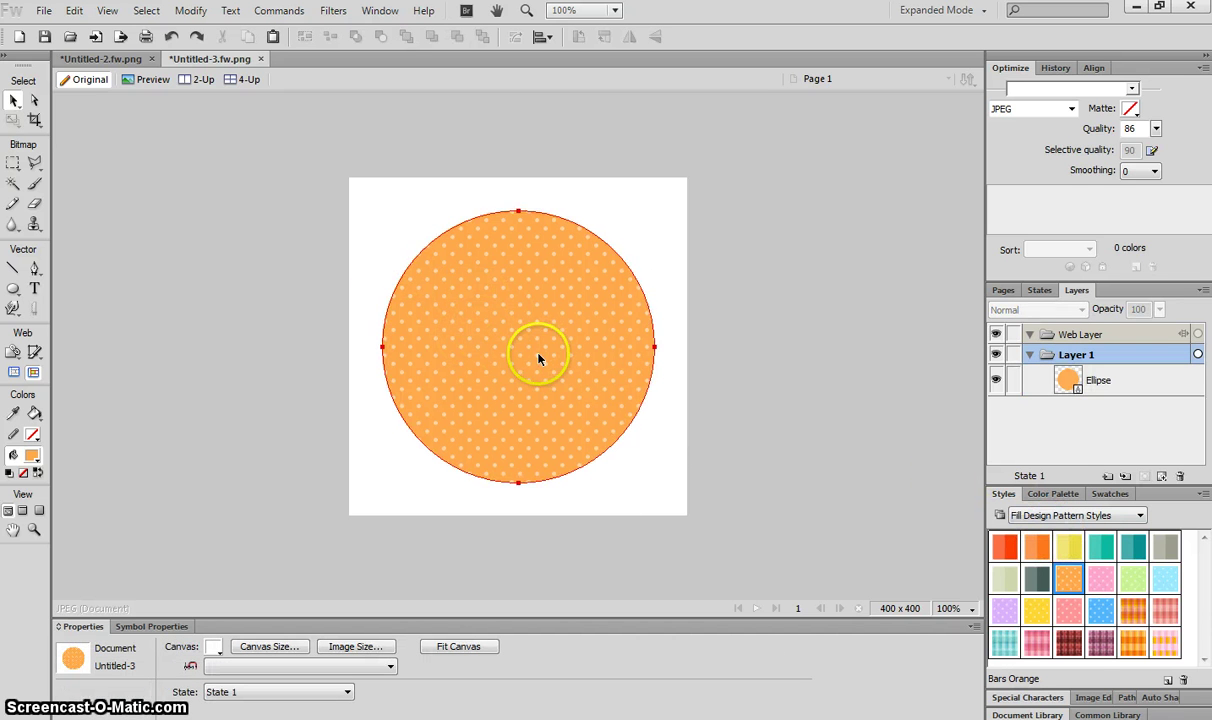
- Draw a white-filled rectangle as a wide band across the circle
{"action": "left_click", "coordinate": [13, 289]}
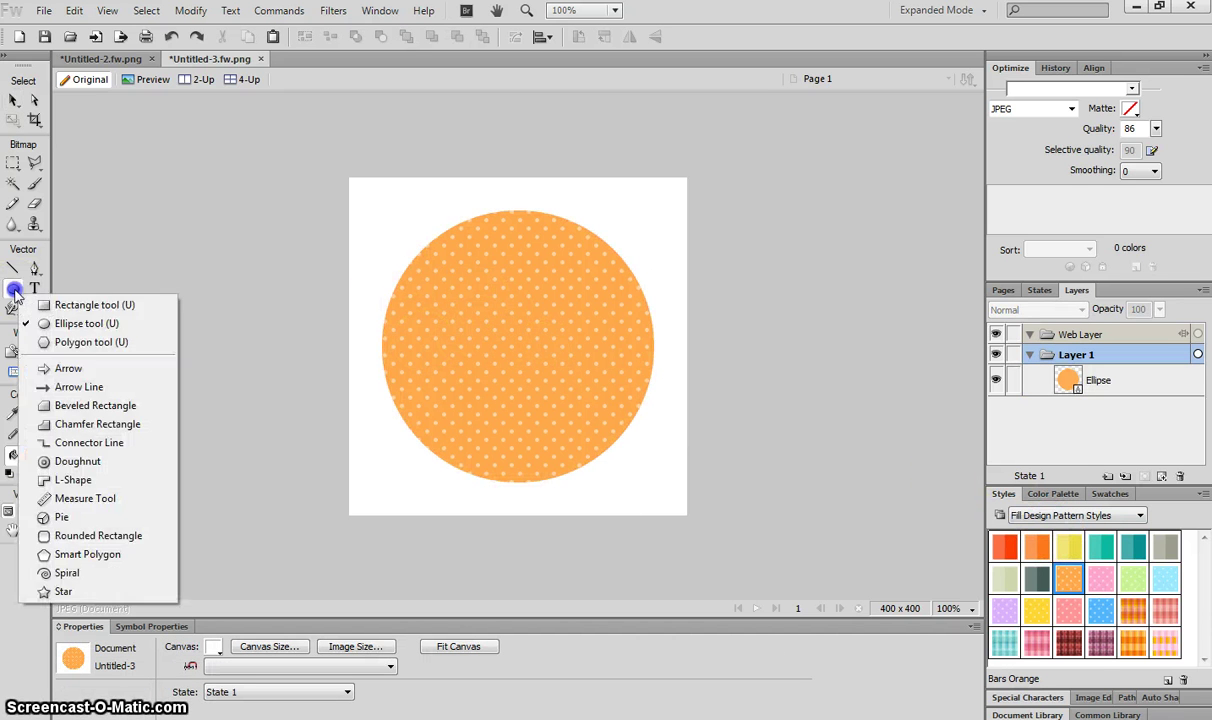
{"action": "left_click", "coordinate": [89, 304]}
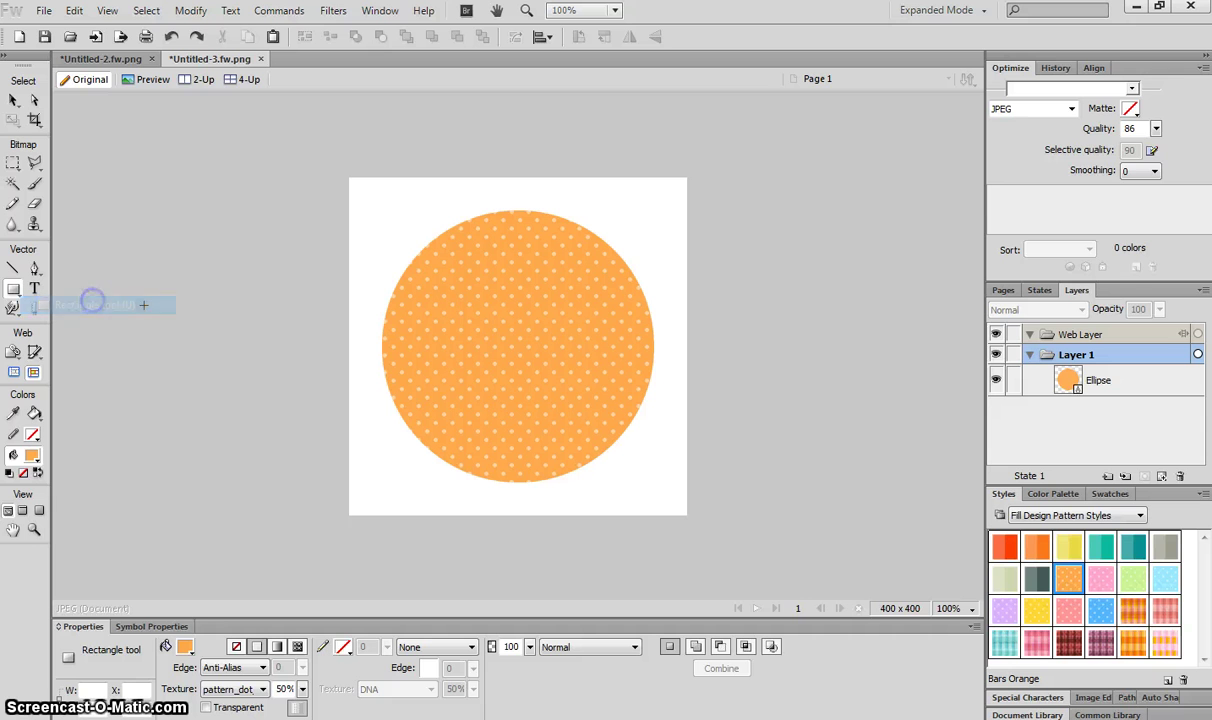
{"action": "left_click", "coordinate": [187, 650]}
{"action": "left_click", "coordinate": [189, 552]}
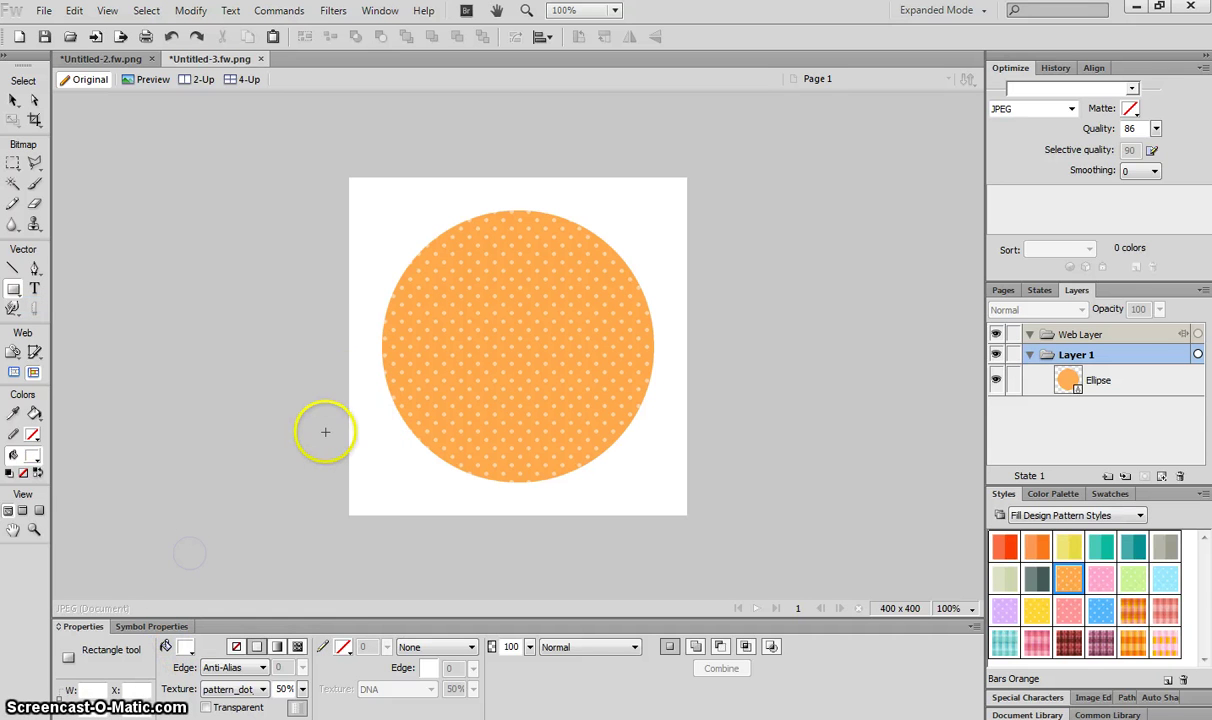
{"action": "left_click_drag", "start_coordinate": [361, 317], "coordinate": [686, 374]}
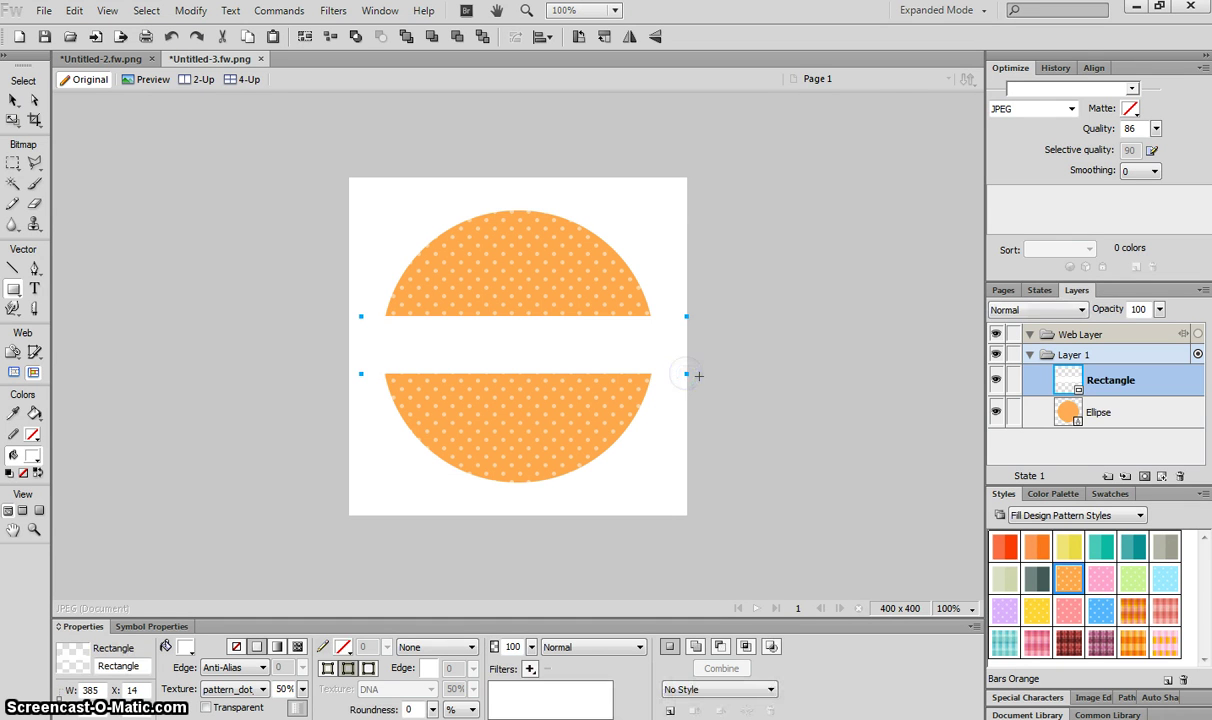
- Nudge the white band down slightly so it crosses the circle's middle
{"action": "left_click", "coordinate": [13, 100]}
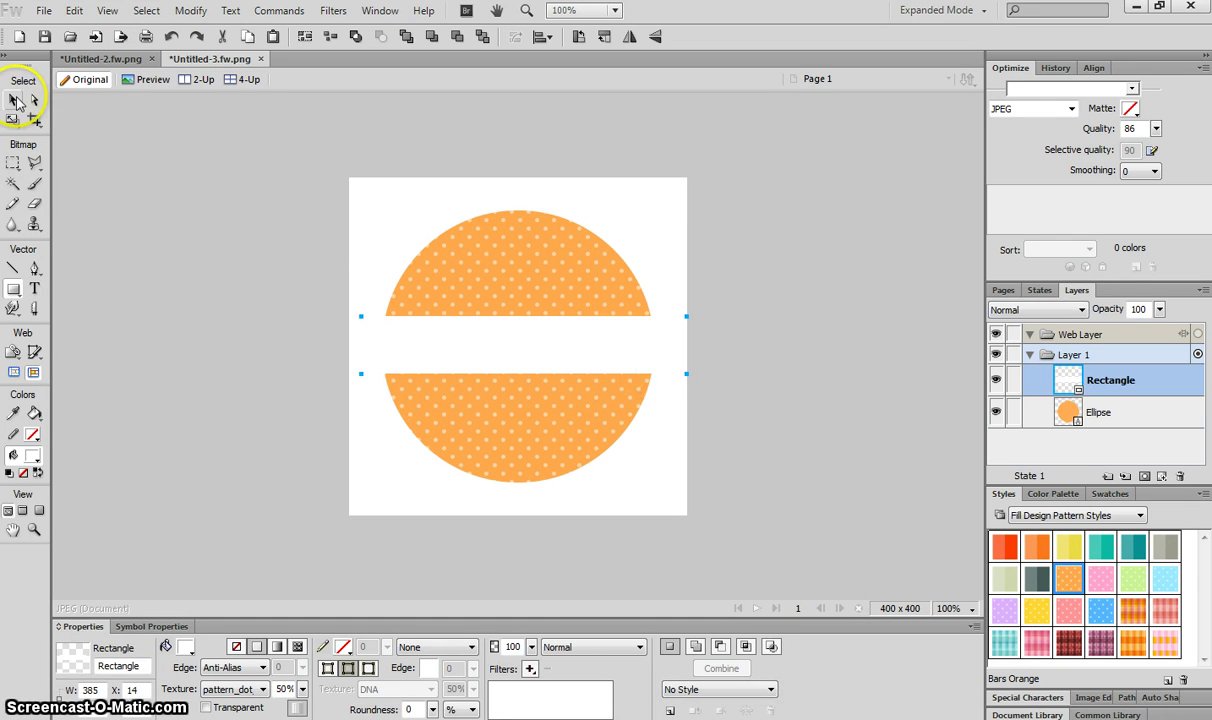
{"action": "left_click_drag", "start_coordinate": [668, 358], "coordinate": [679, 373]}
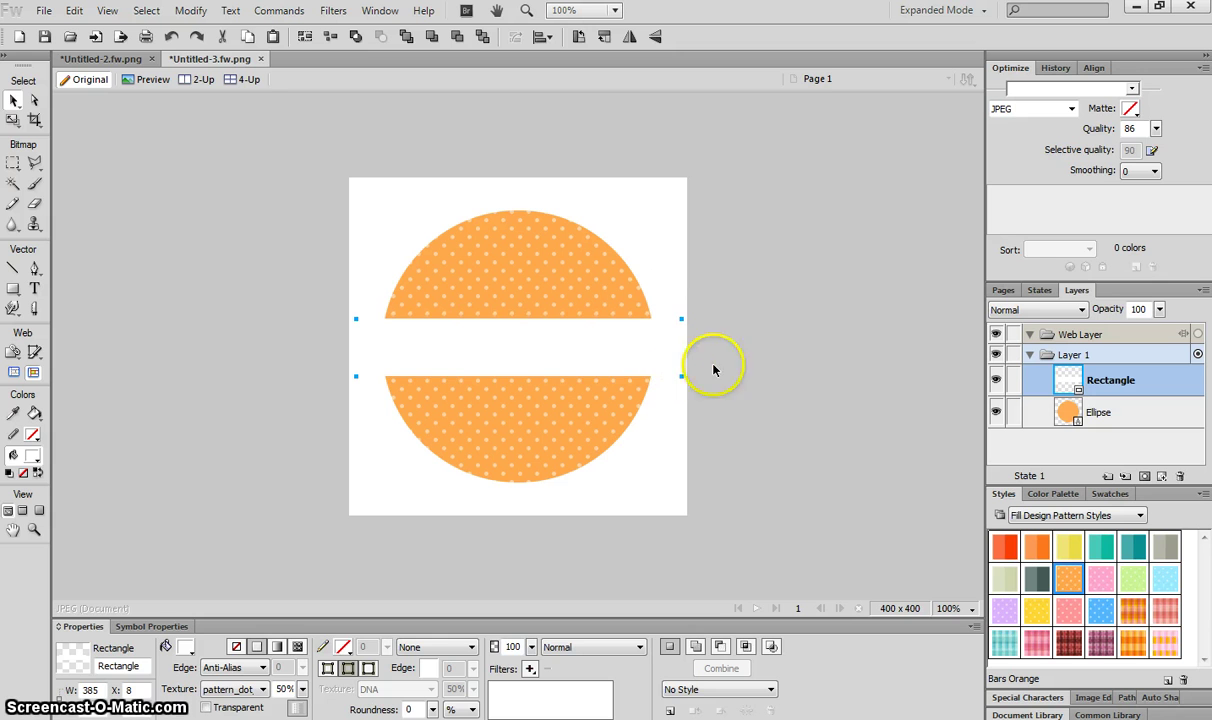
{"action": "left_click", "coordinate": [810, 353]}
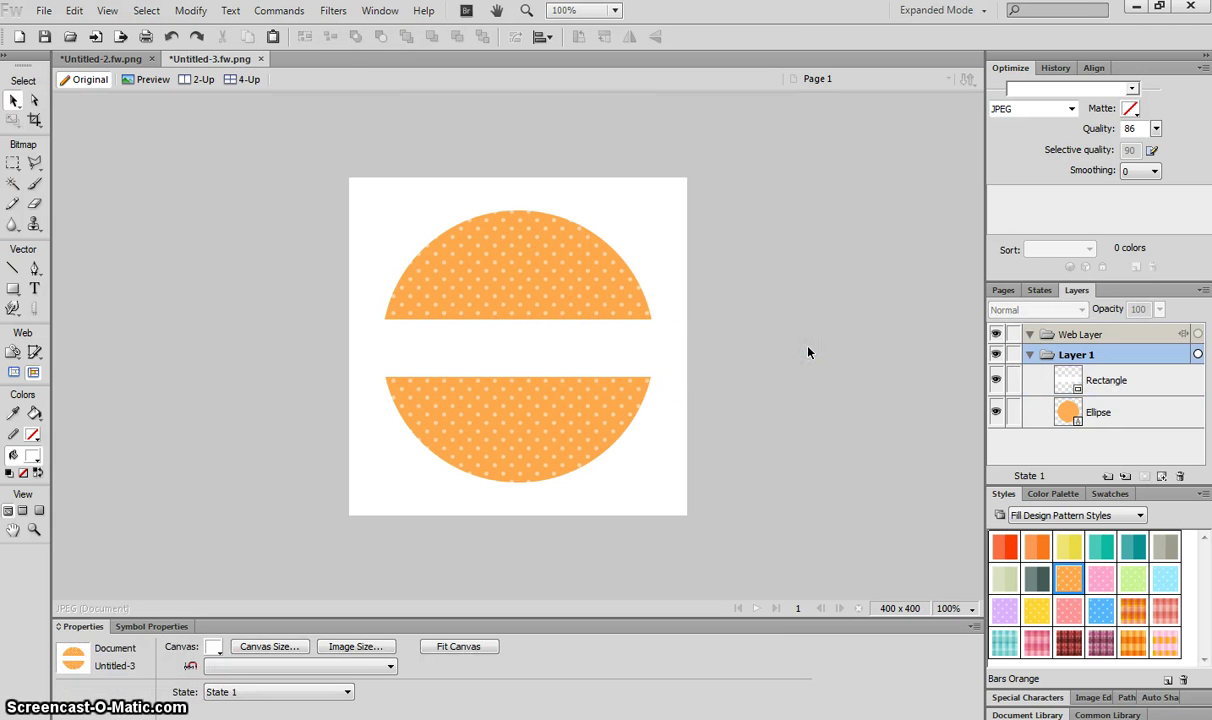
{"action": "left_click", "coordinate": [652, 360]}
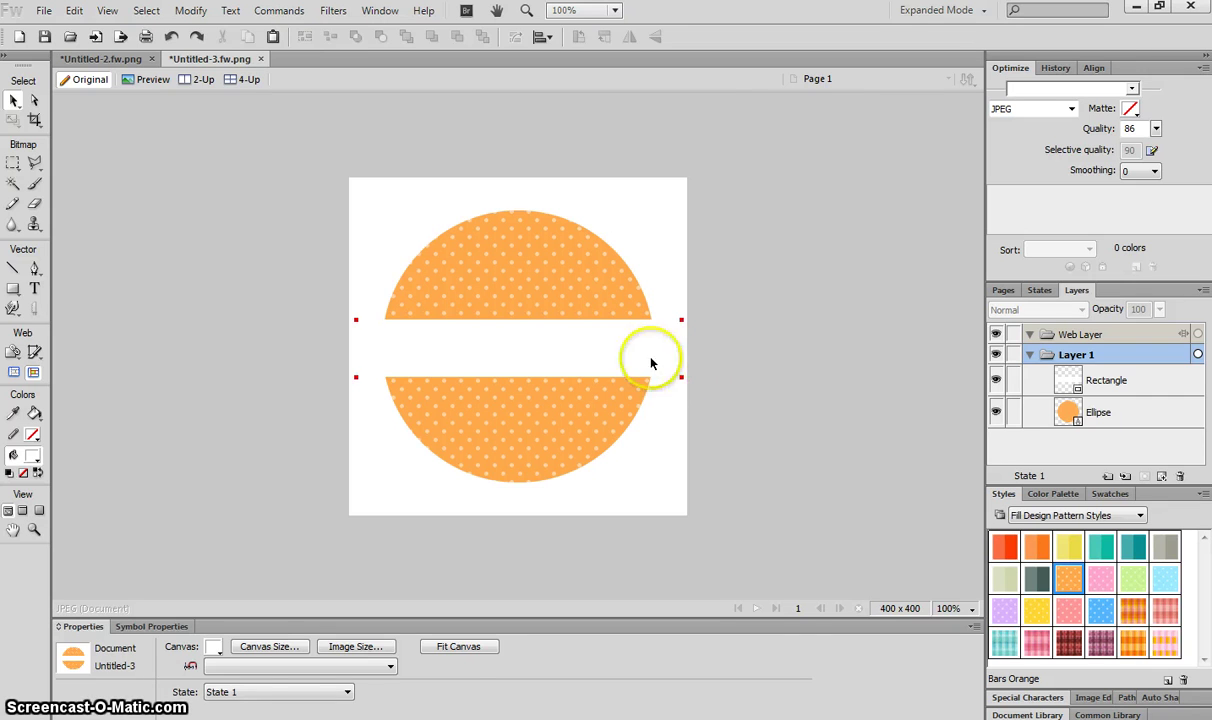
{"action": "left_click", "coordinate": [795, 338]}
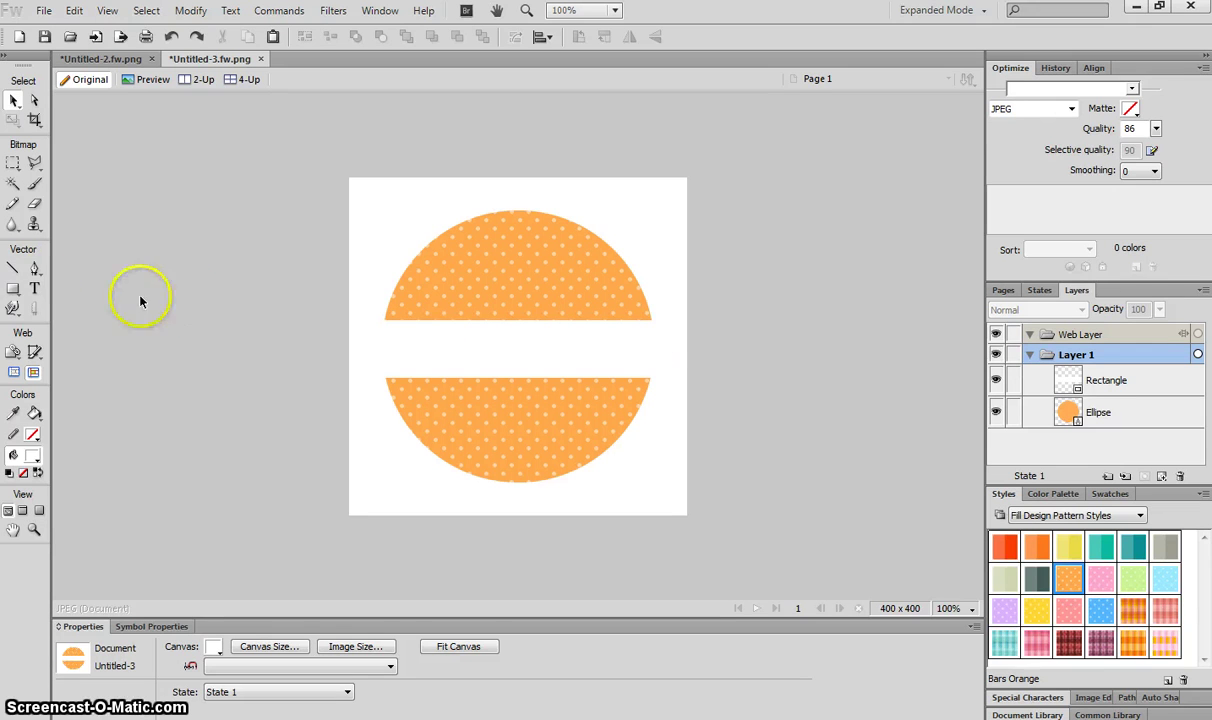
- Draw a straight horizontal line along the white band
{"action": "left_click", "coordinate": [12, 270]}
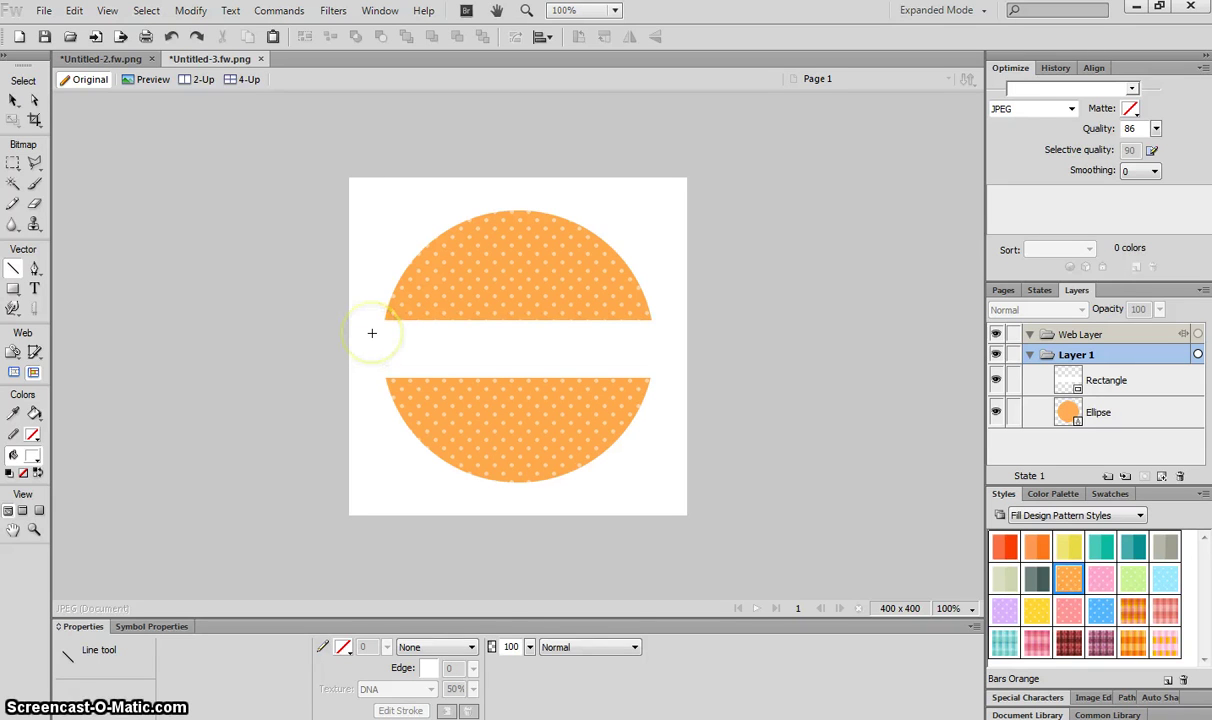
{"action": "left_click_drag", "start_coordinate": [429, 335], "coordinate": [587, 342]}
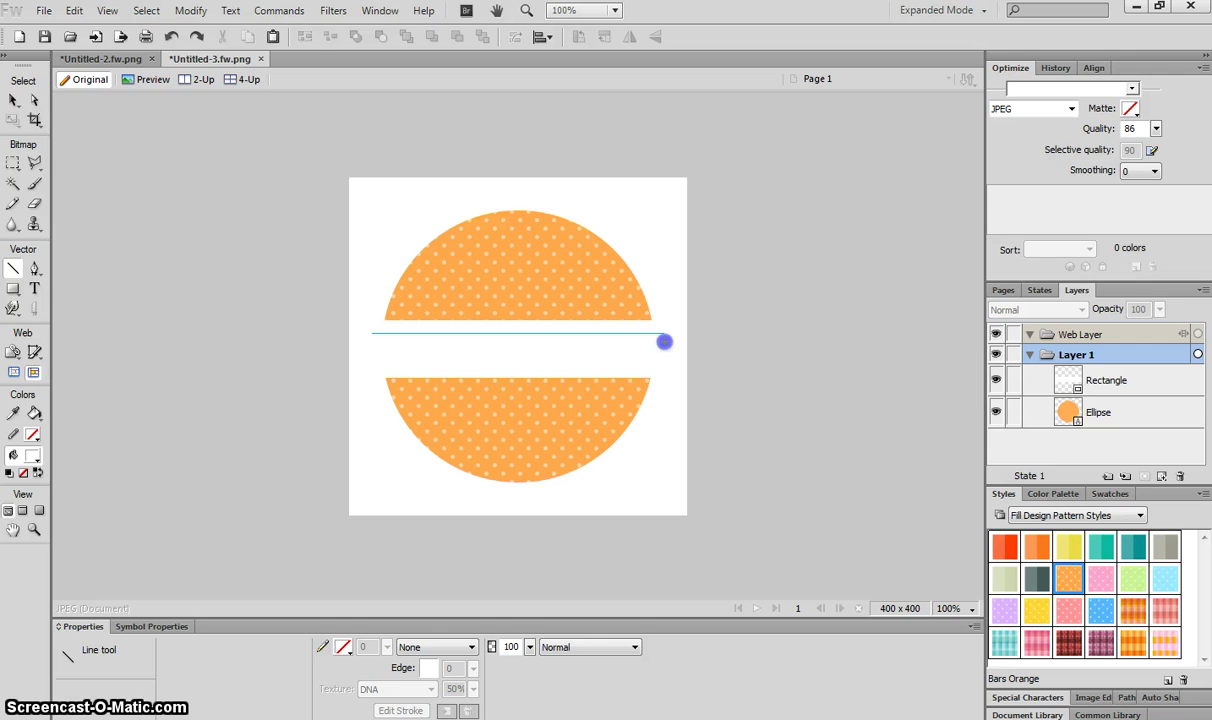
{"action": "left_click_drag", "start_coordinate": [664, 341], "coordinate": [666, 342]}
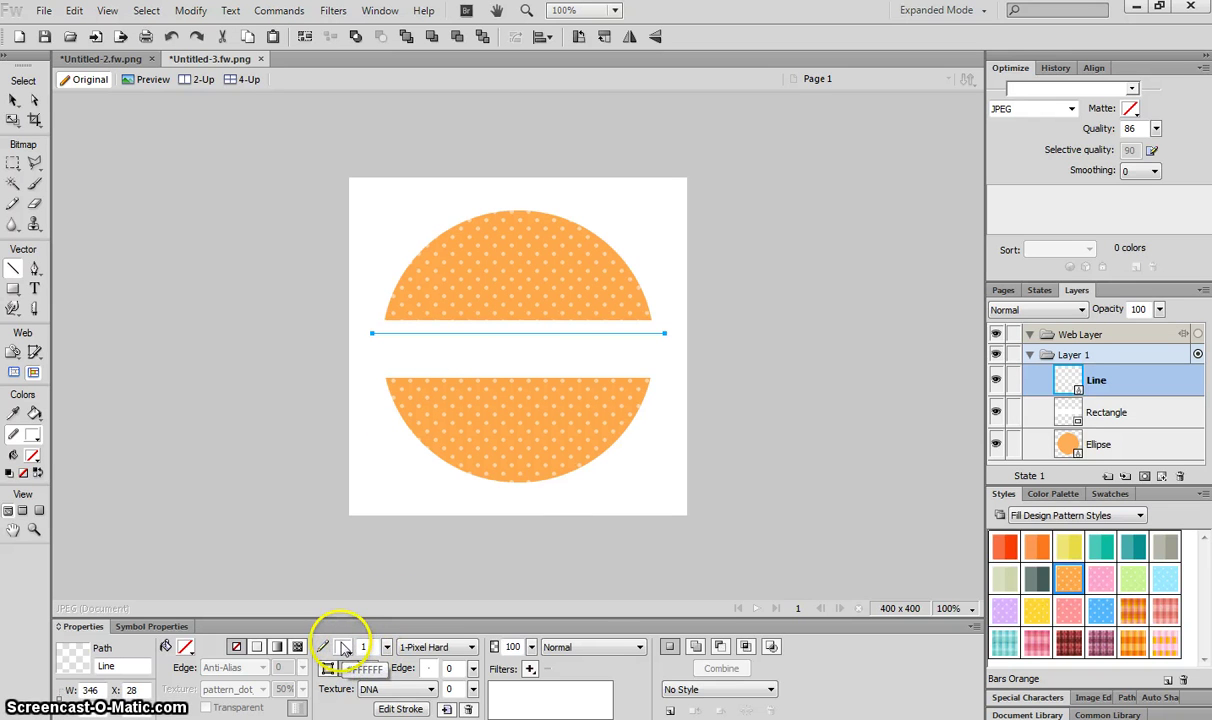
- Make the line yellow with a 7-pixel stroke width
{"action": "left_click", "coordinate": [344, 647]}
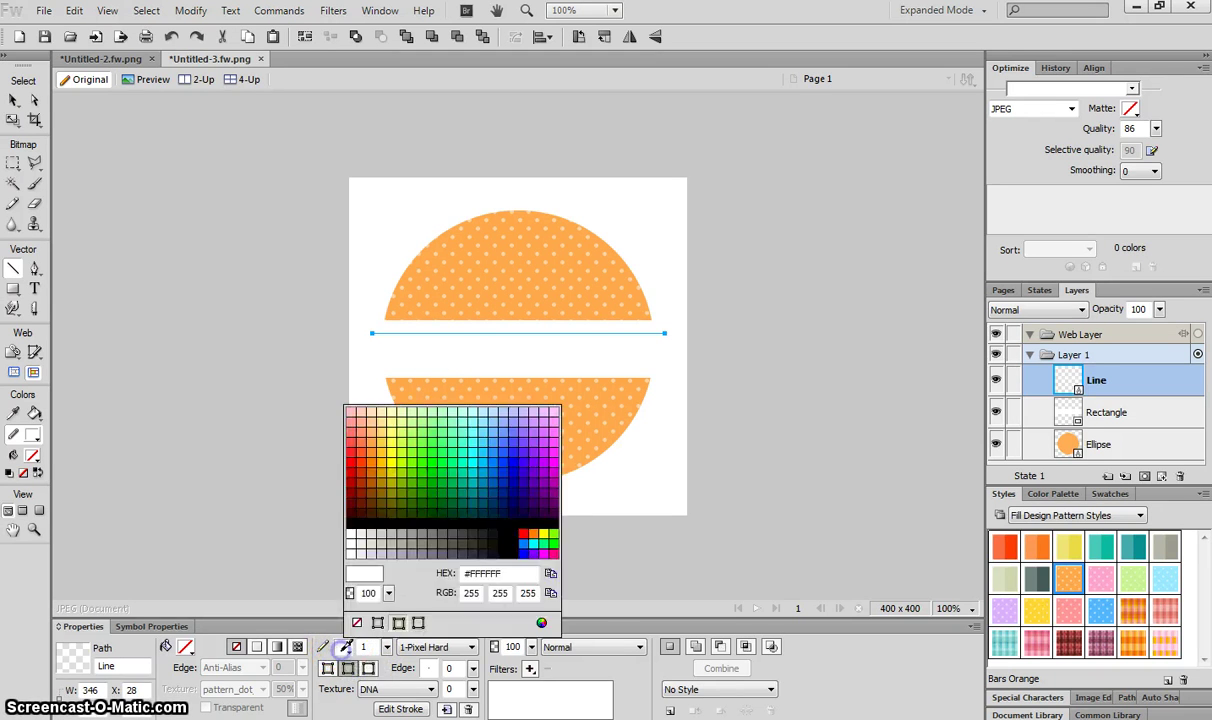
{"action": "left_click", "coordinate": [390, 470]}
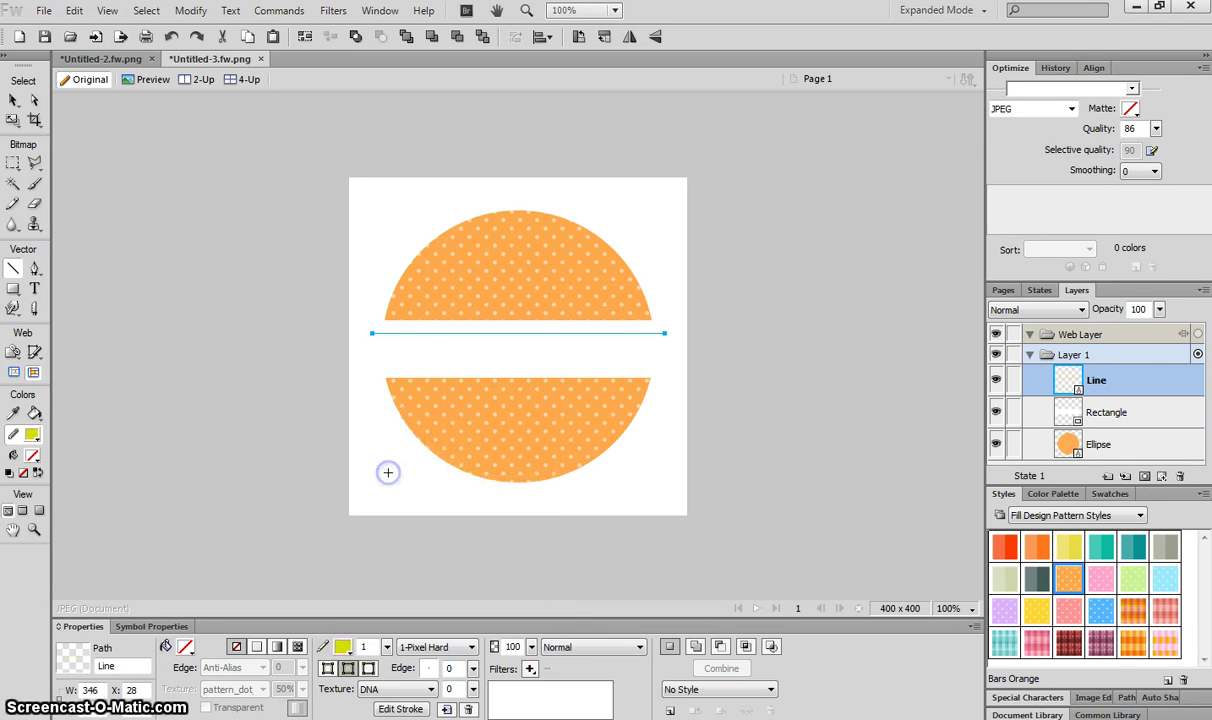
{"action": "left_click", "coordinate": [386, 647]}
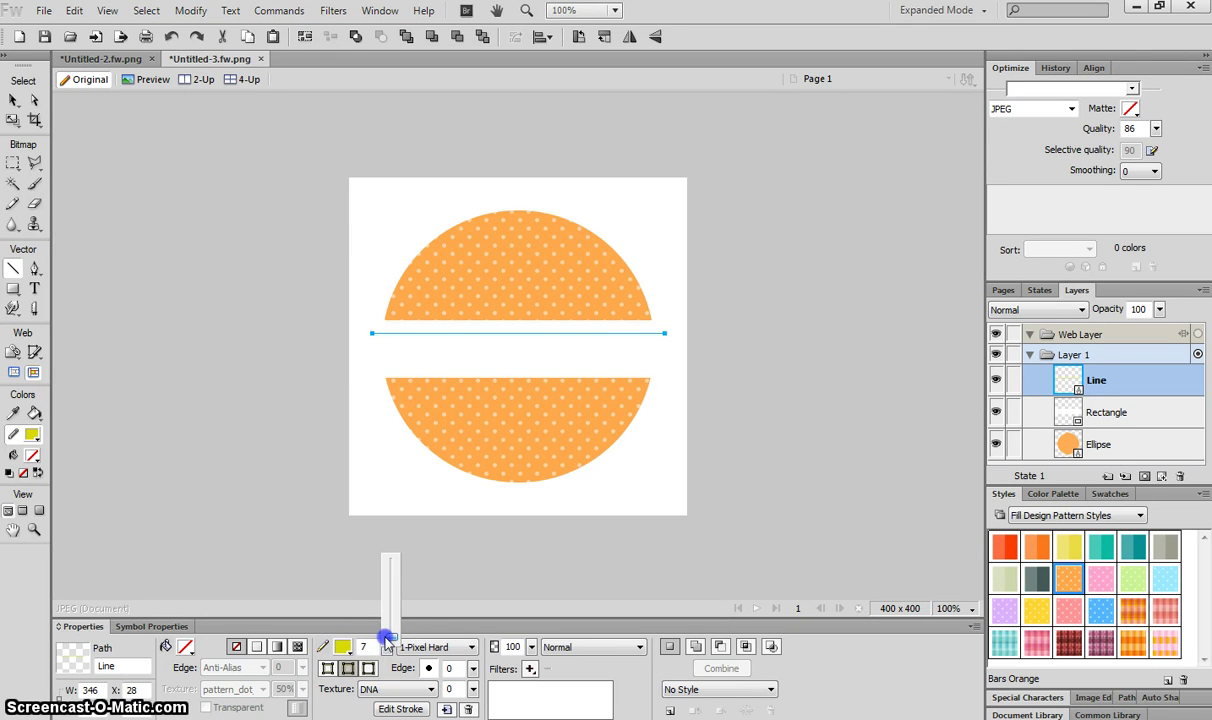
{"action": "left_click_drag", "start_coordinate": [386, 637], "coordinate": [386, 637]}
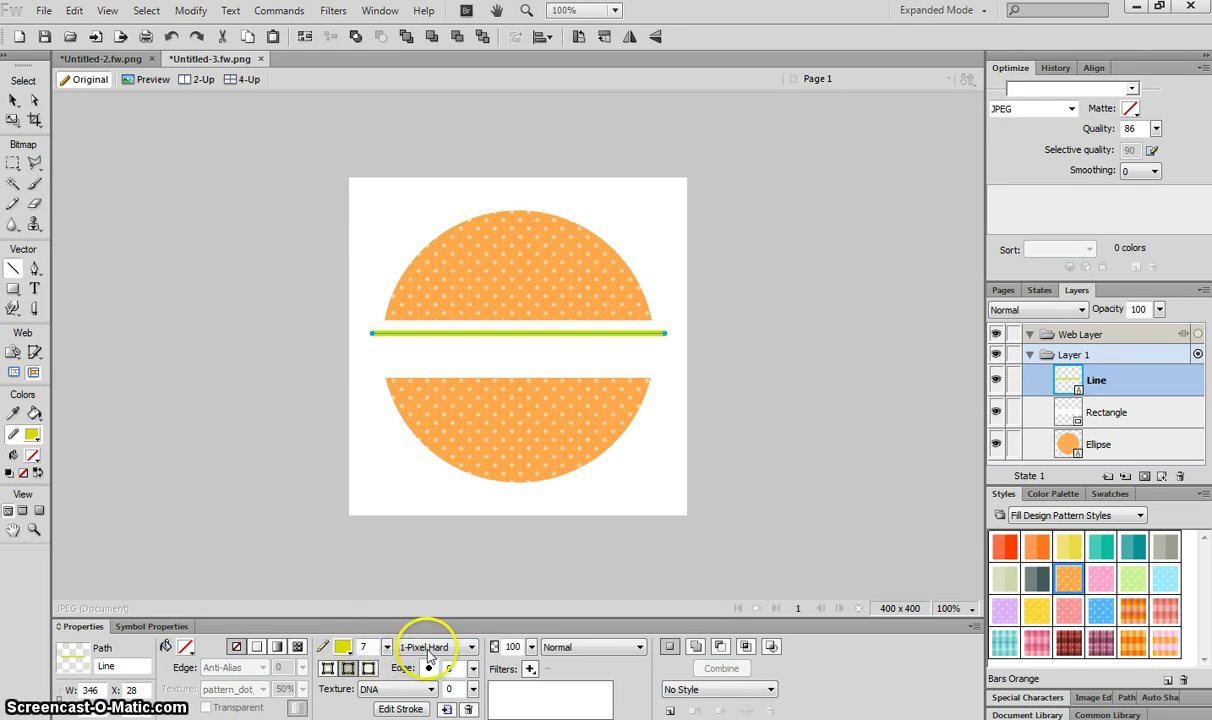
{"action": "left_click", "coordinate": [13, 100]}
{"action": "left_click", "coordinate": [163, 176]}
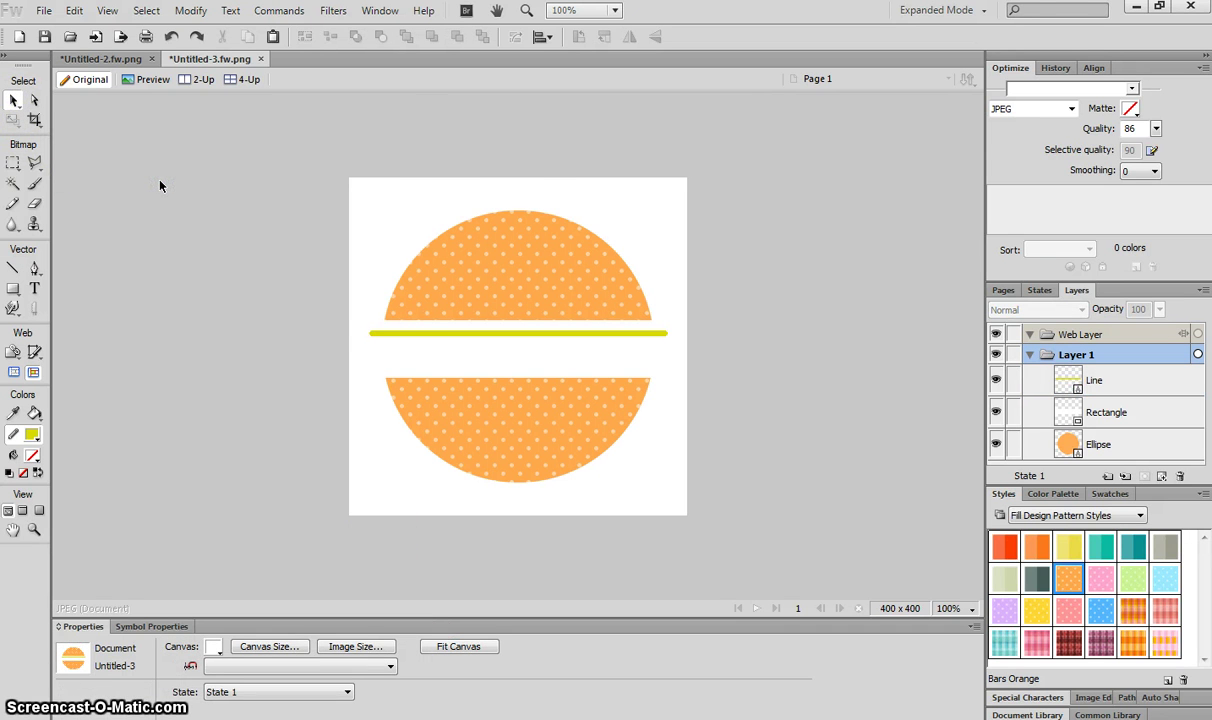
{"action": "left_click", "coordinate": [412, 333]}
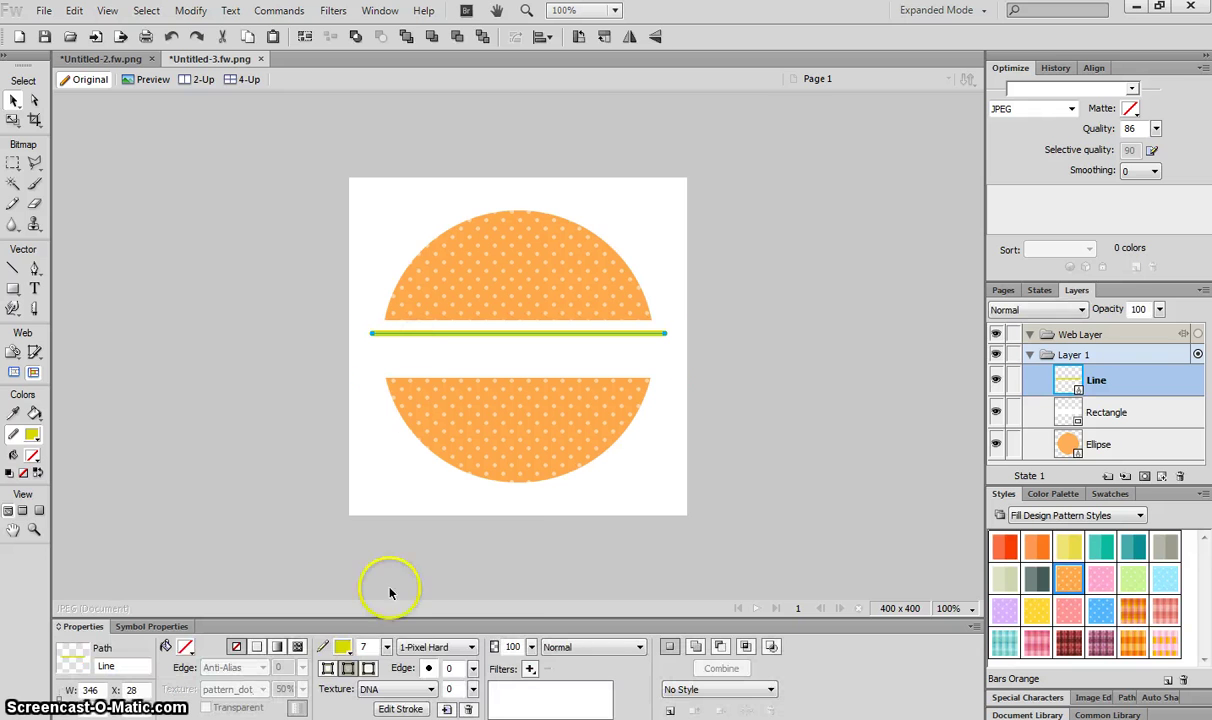
- Change the yellow line's stroke from 1-Pixel Hard to Calligraphy > Bamboo
{"action": "left_click", "coordinate": [447, 650]}
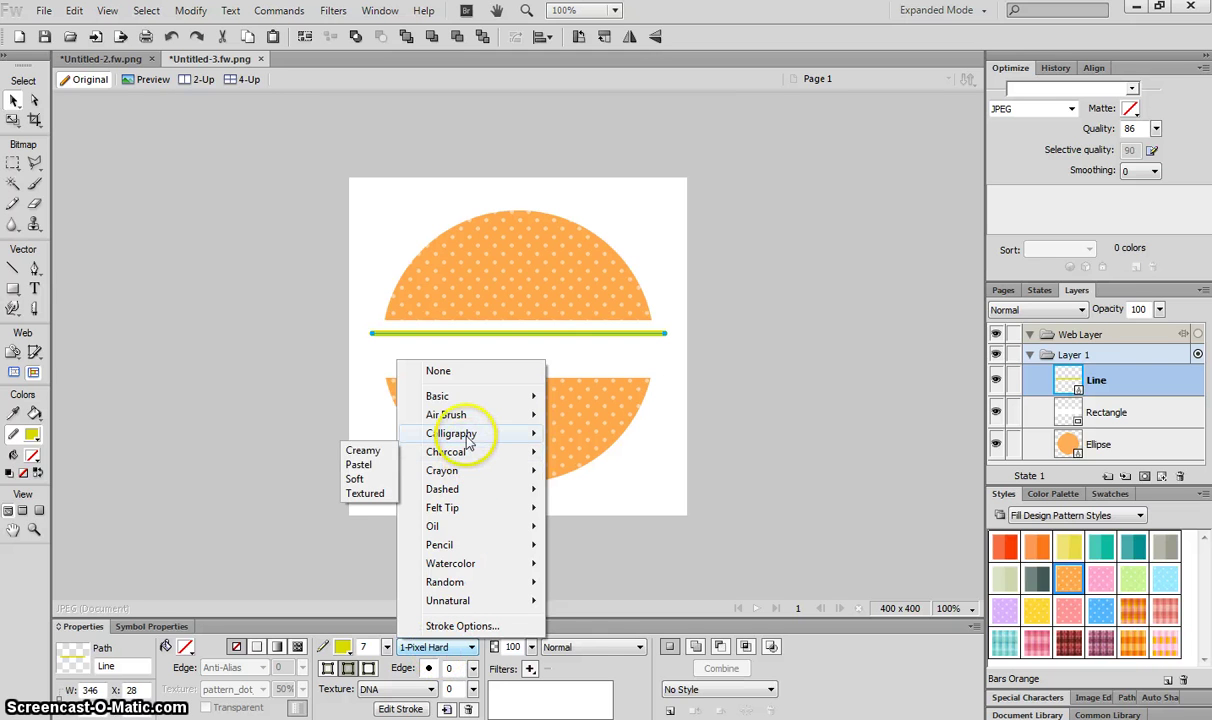
{"action": "mouse_move", "coordinate": [462, 474]}
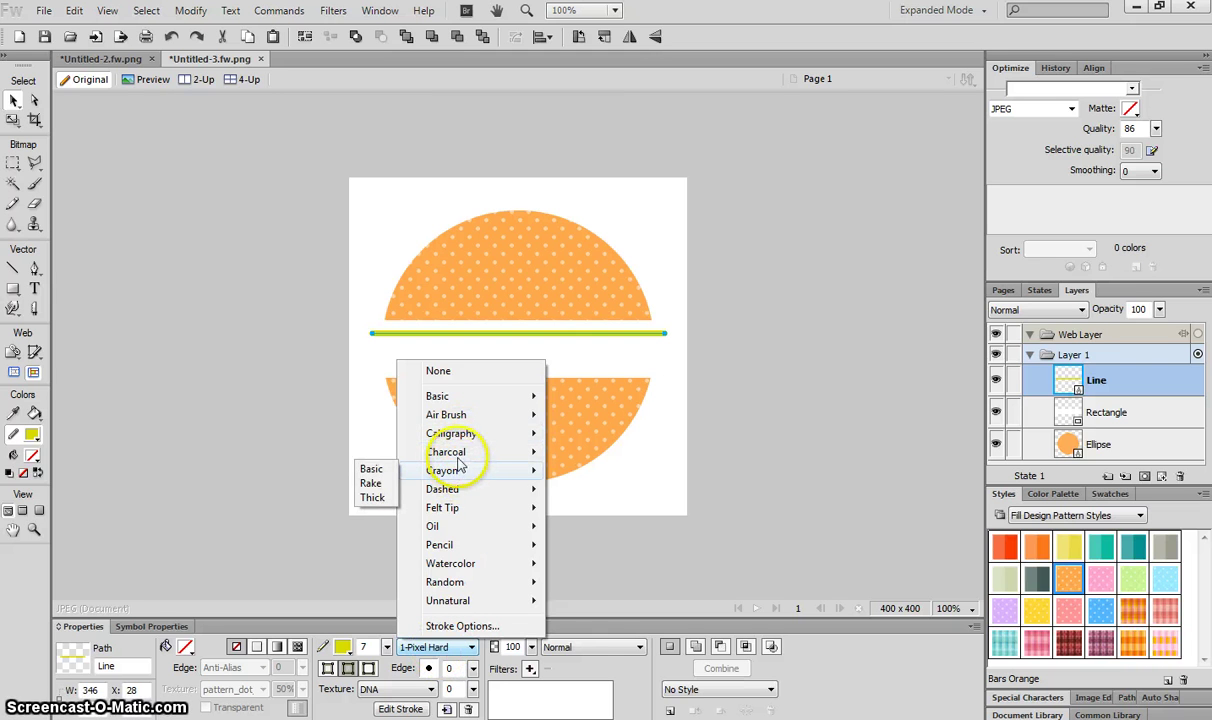
{"action": "mouse_move", "coordinate": [453, 435]}
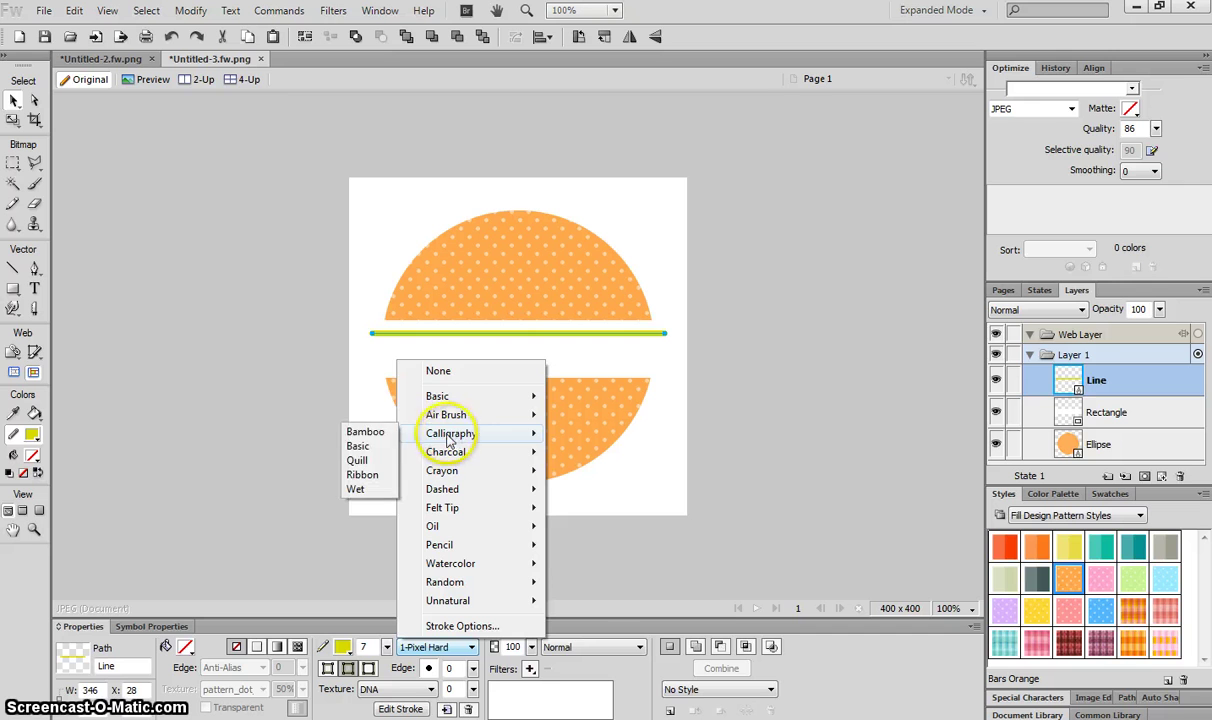
{"action": "left_click", "coordinate": [378, 432]}
{"action": "left_click", "coordinate": [295, 370]}
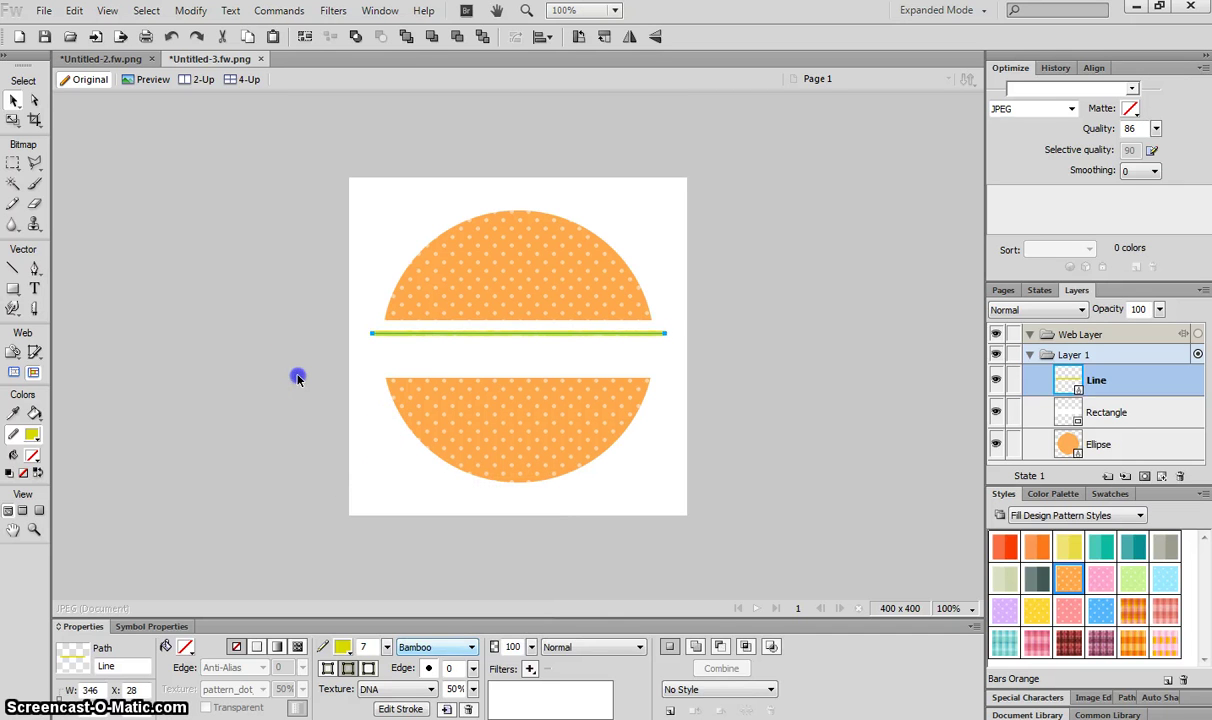
{"action": "left_click", "coordinate": [448, 333]}
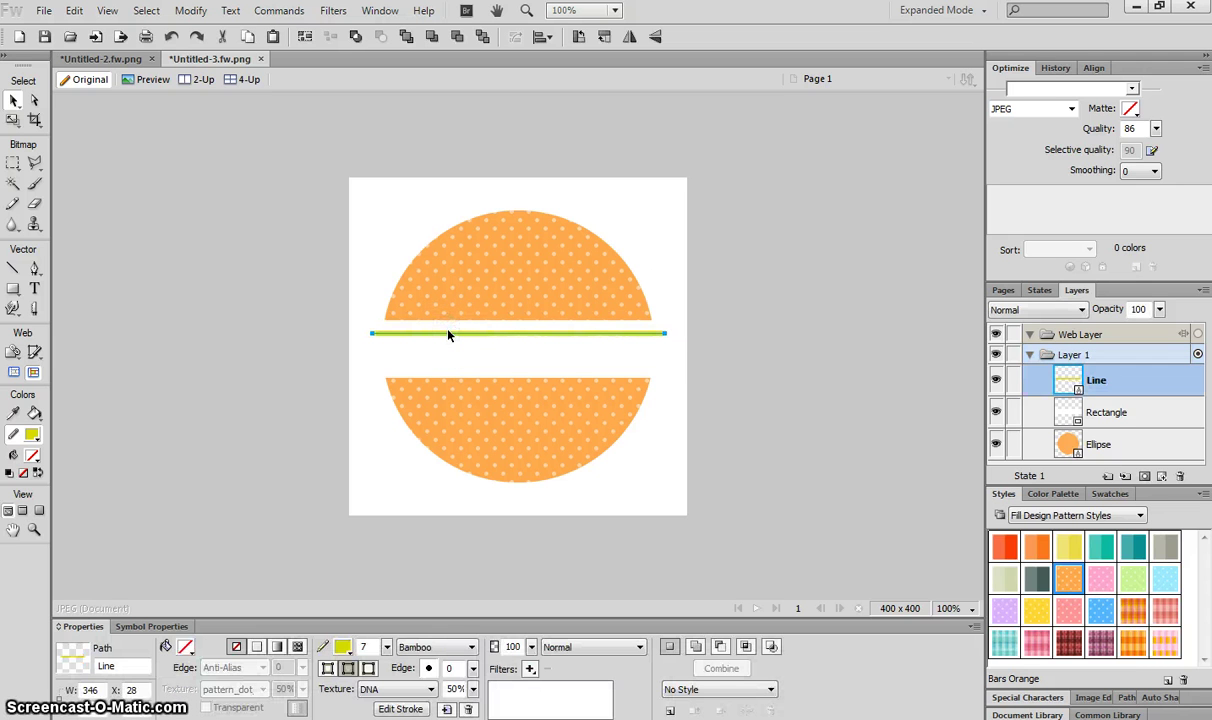
- Duplicate the yellow Bamboo line and move the copy just below the original
{"action": "key", "text": "ctrl+shift+d"}
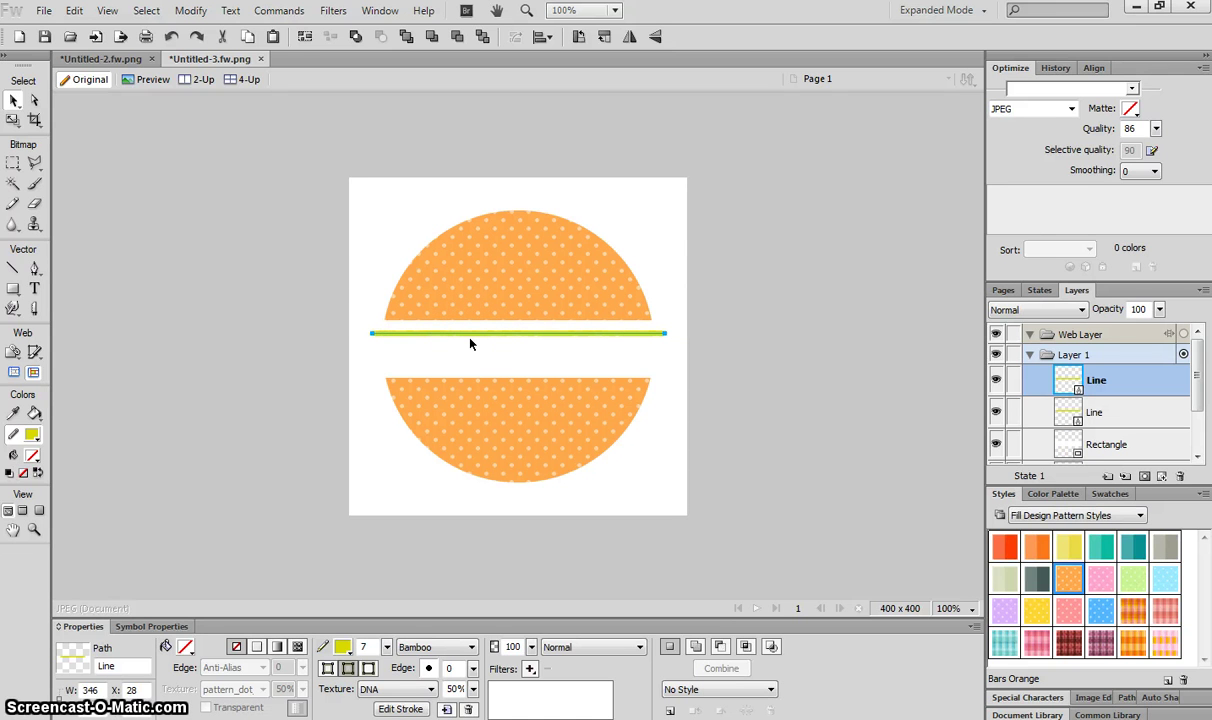
{"action": "left_click", "coordinate": [74, 10]}
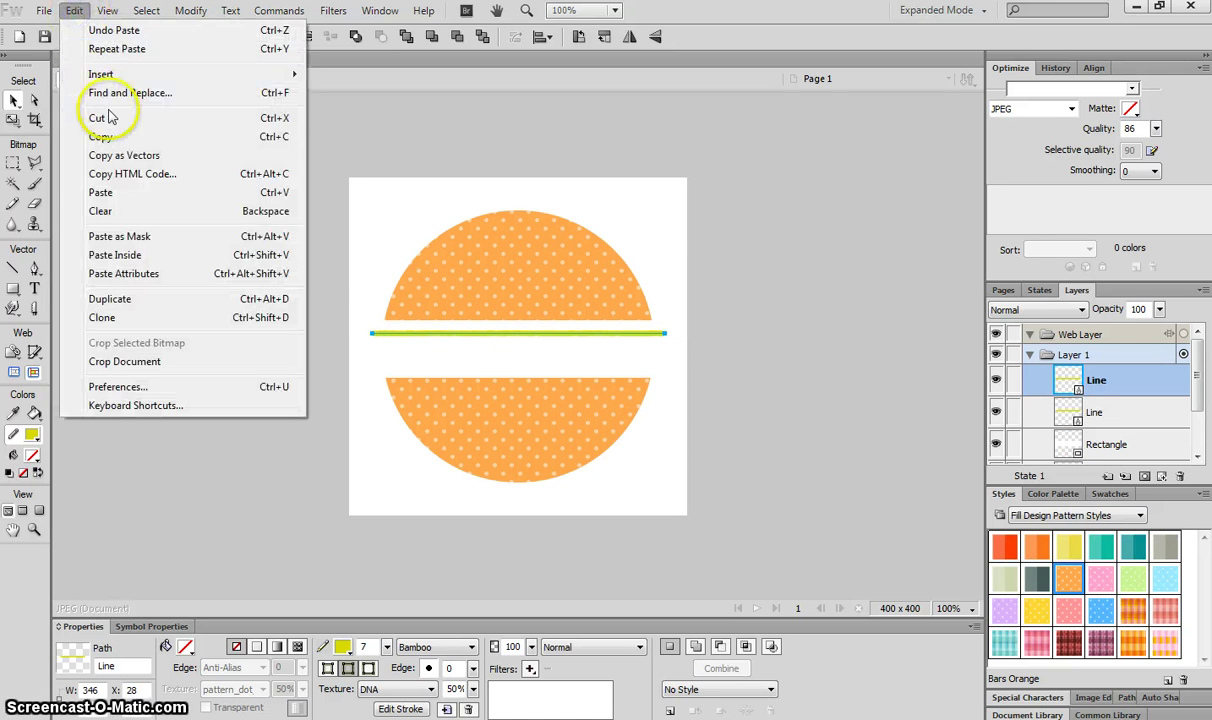
{"action": "left_click", "coordinate": [112, 137]}
{"action": "left_click", "coordinate": [74, 10]}
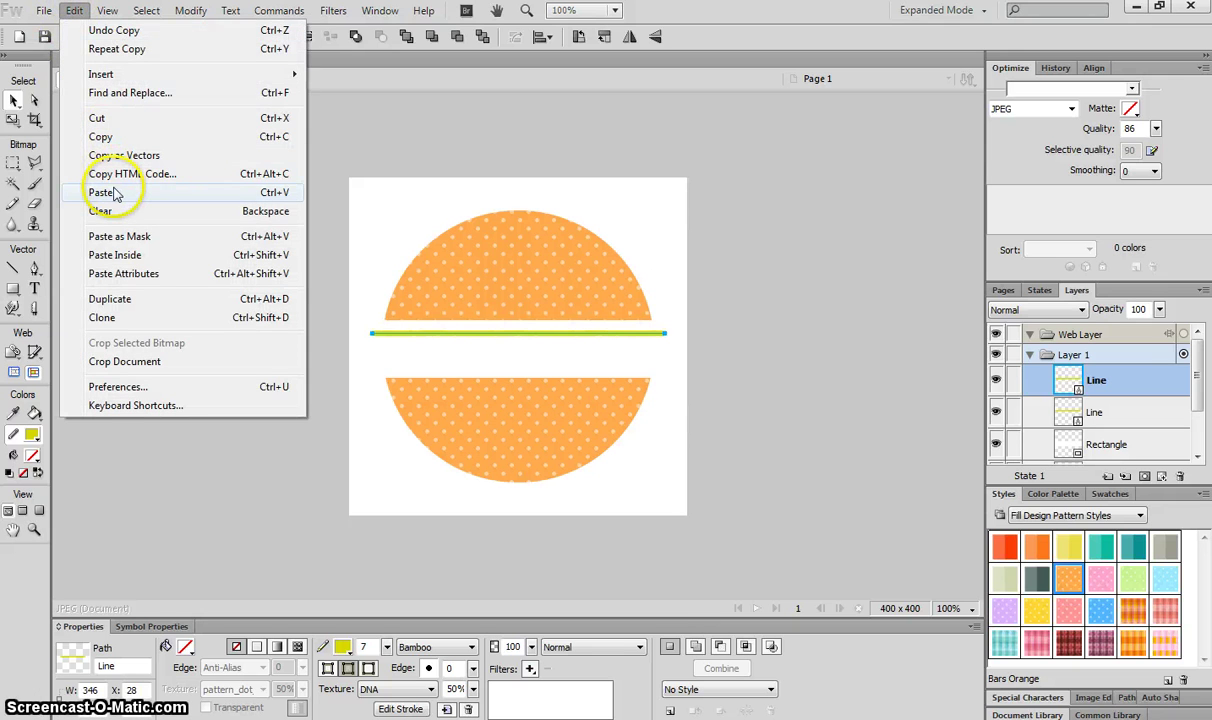
{"action": "left_click", "coordinate": [102, 192]}
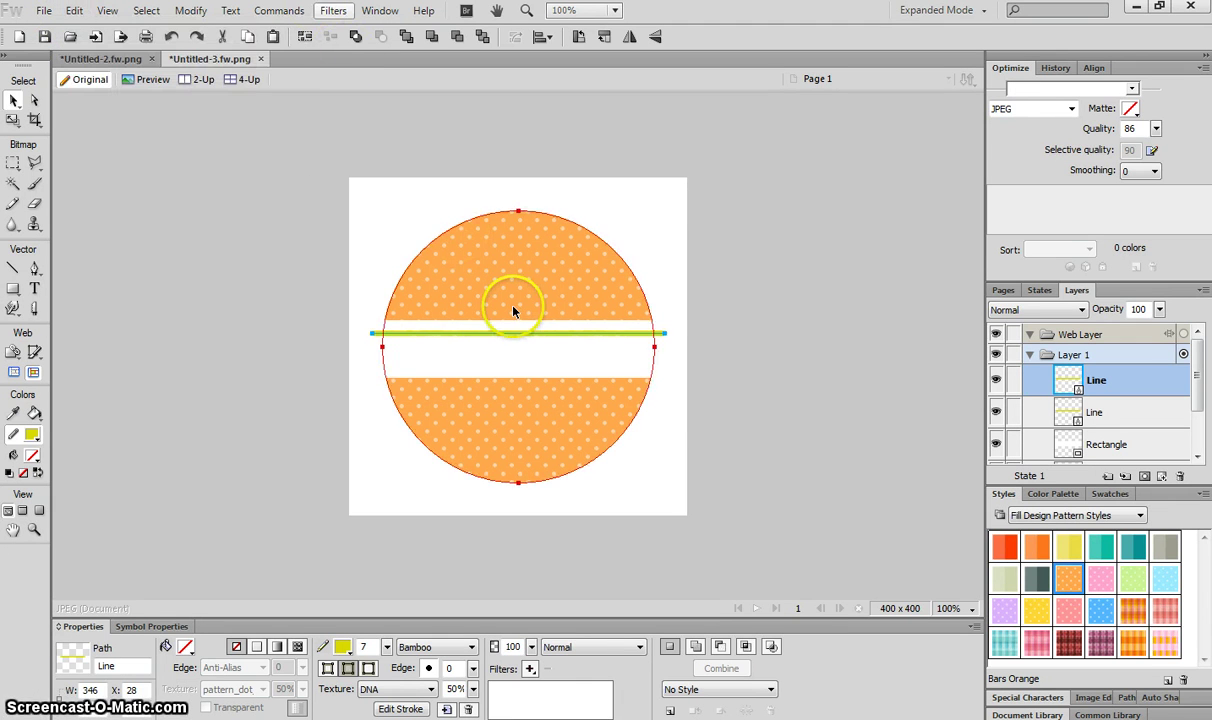
{"action": "key", "text": "shift+Down"}
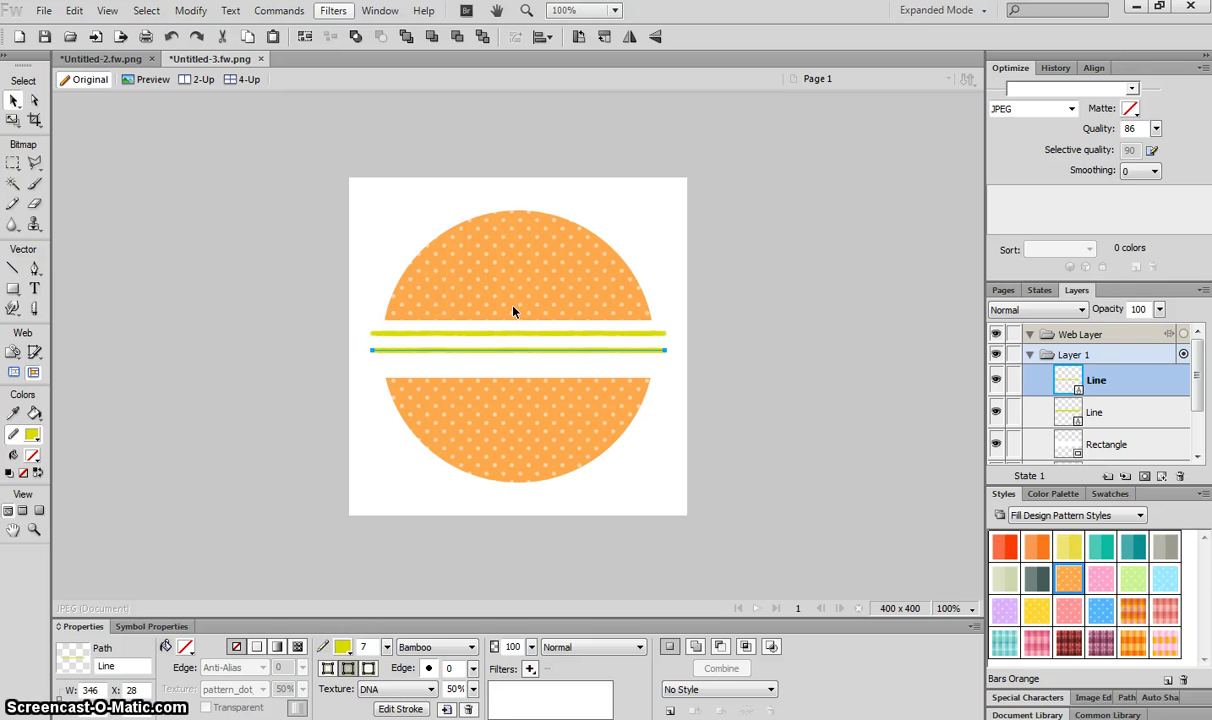
{"action": "left_click", "coordinate": [268, 360]}
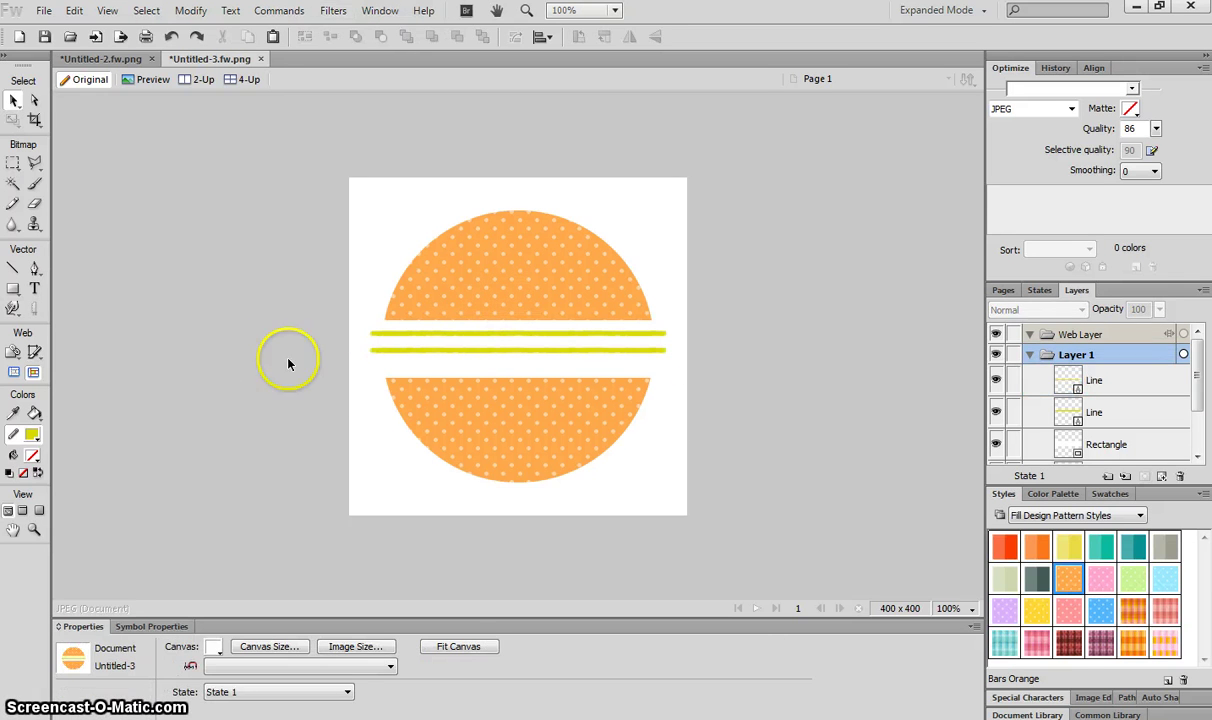
- Recolour the lower line's stroke red (#FF0000)
{"action": "left_click", "coordinate": [404, 349]}
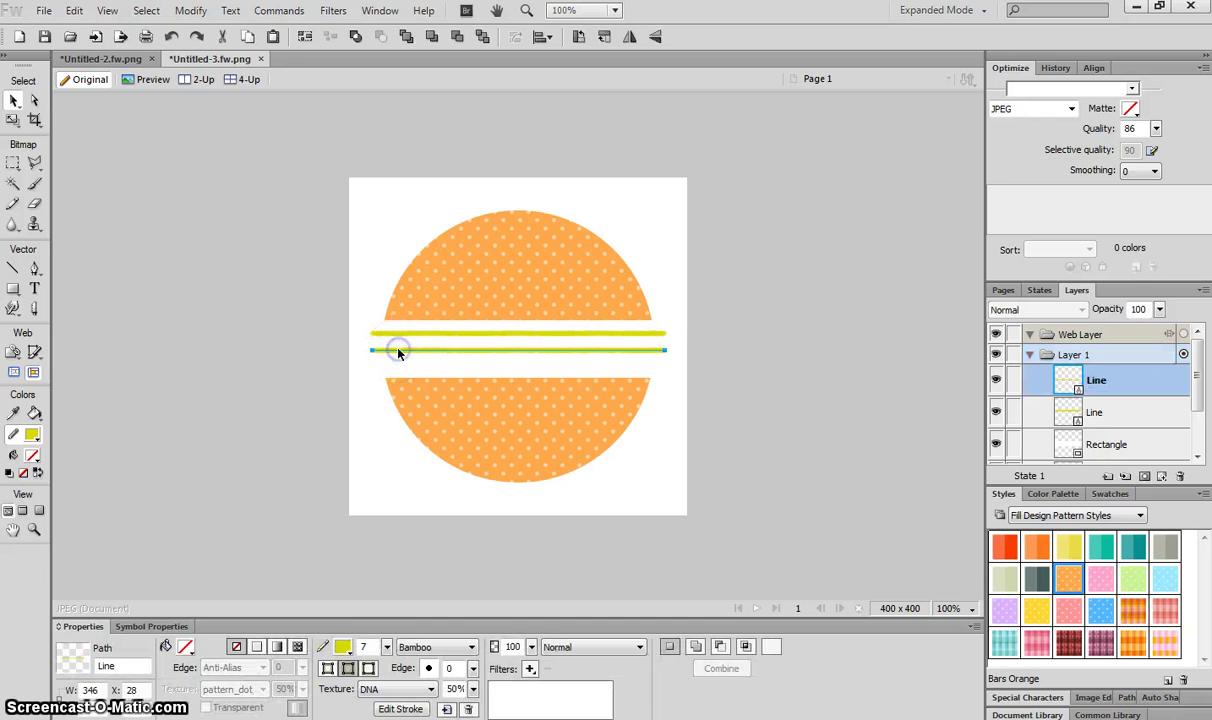
{"action": "left_click", "coordinate": [342, 647]}
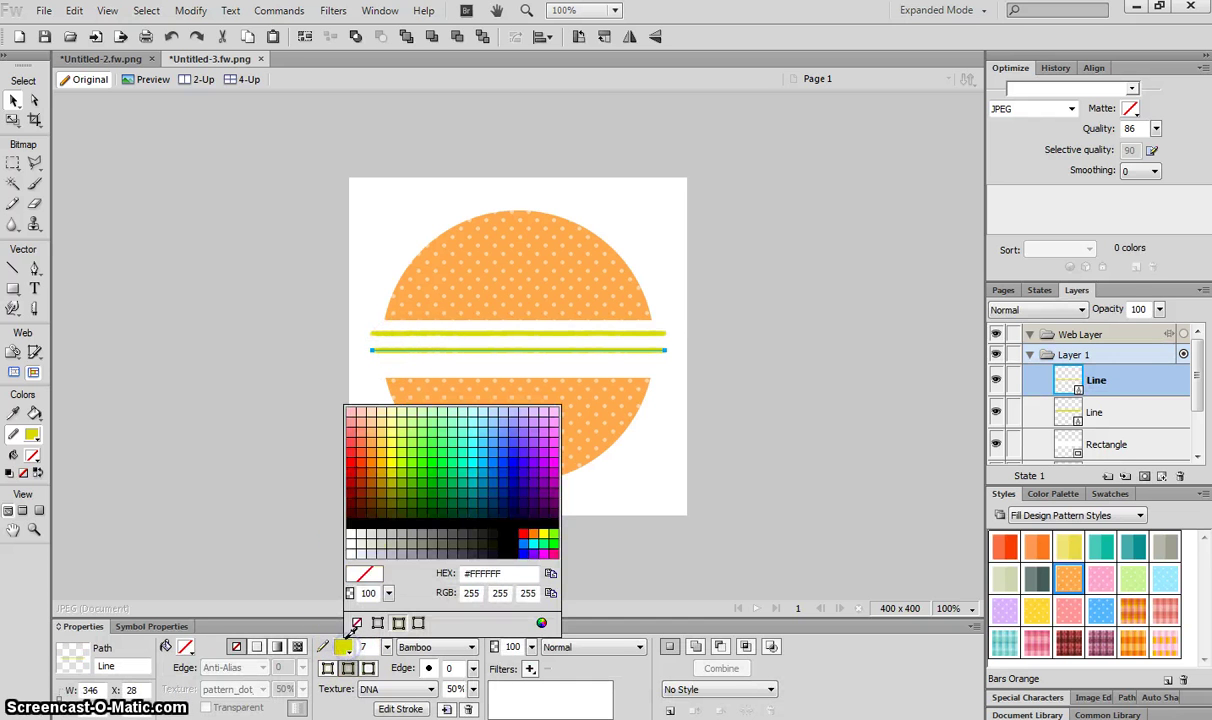
{"action": "left_click", "coordinate": [358, 458]}
{"action": "left_click", "coordinate": [250, 368]}
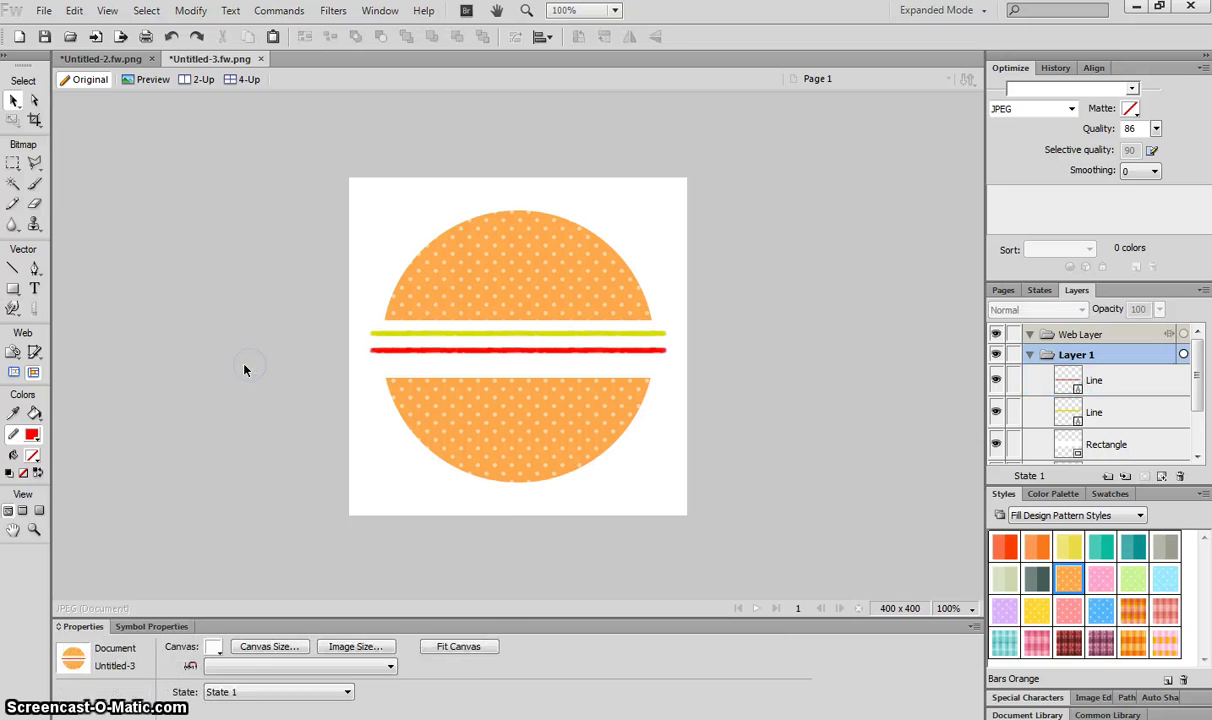
- Copy the red line, move the copy below it, and recolour it green (#008C00)
{"action": "left_click", "coordinate": [394, 352]}
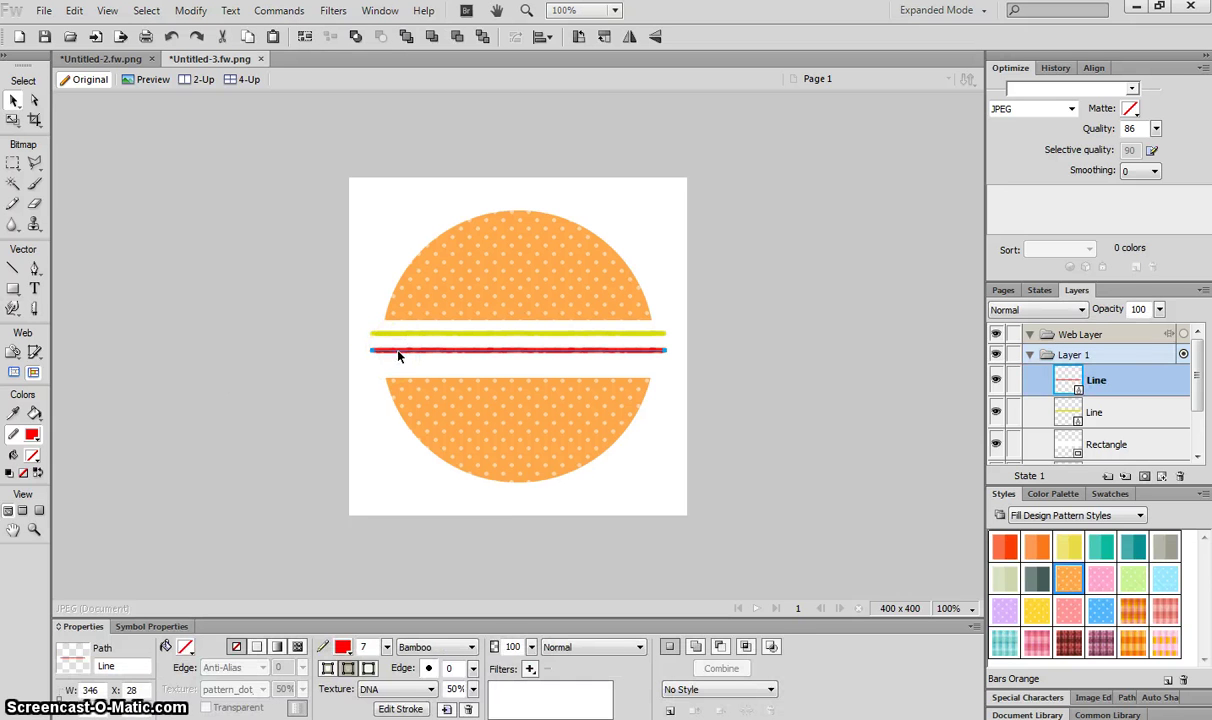
{"action": "left_click", "coordinate": [389, 357]}
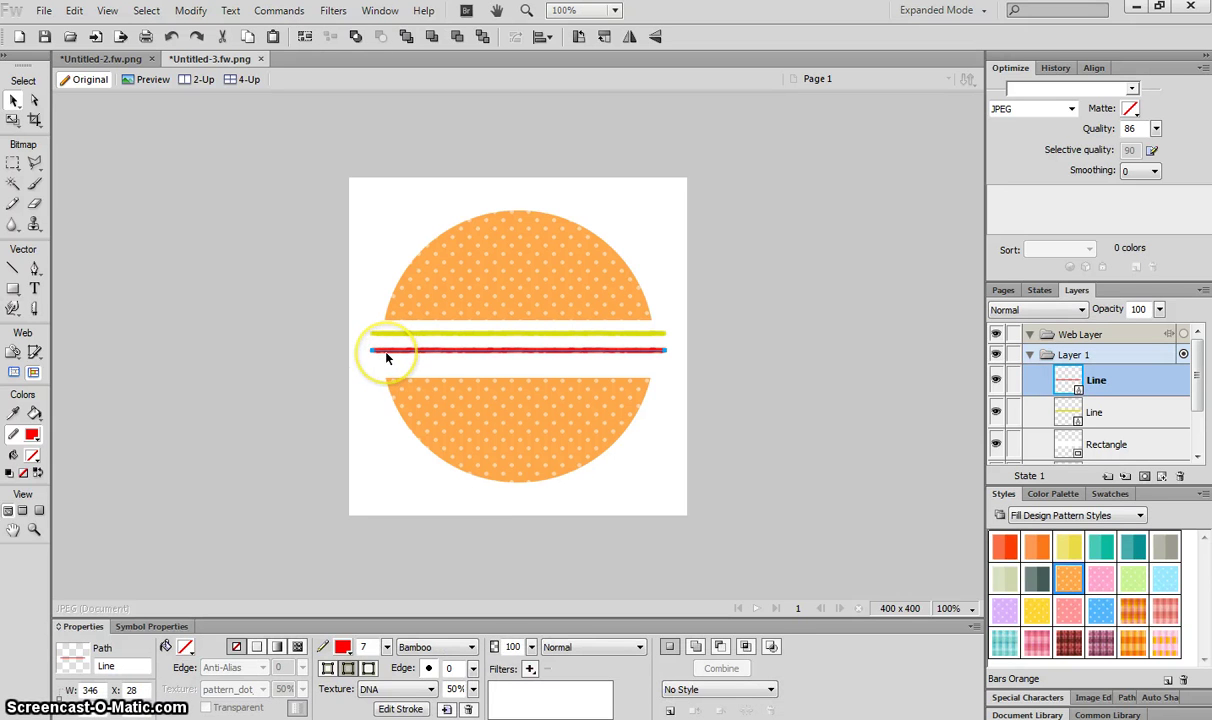
{"action": "left_click_drag", "start_coordinate": [387, 357], "coordinate": [346, 350]}
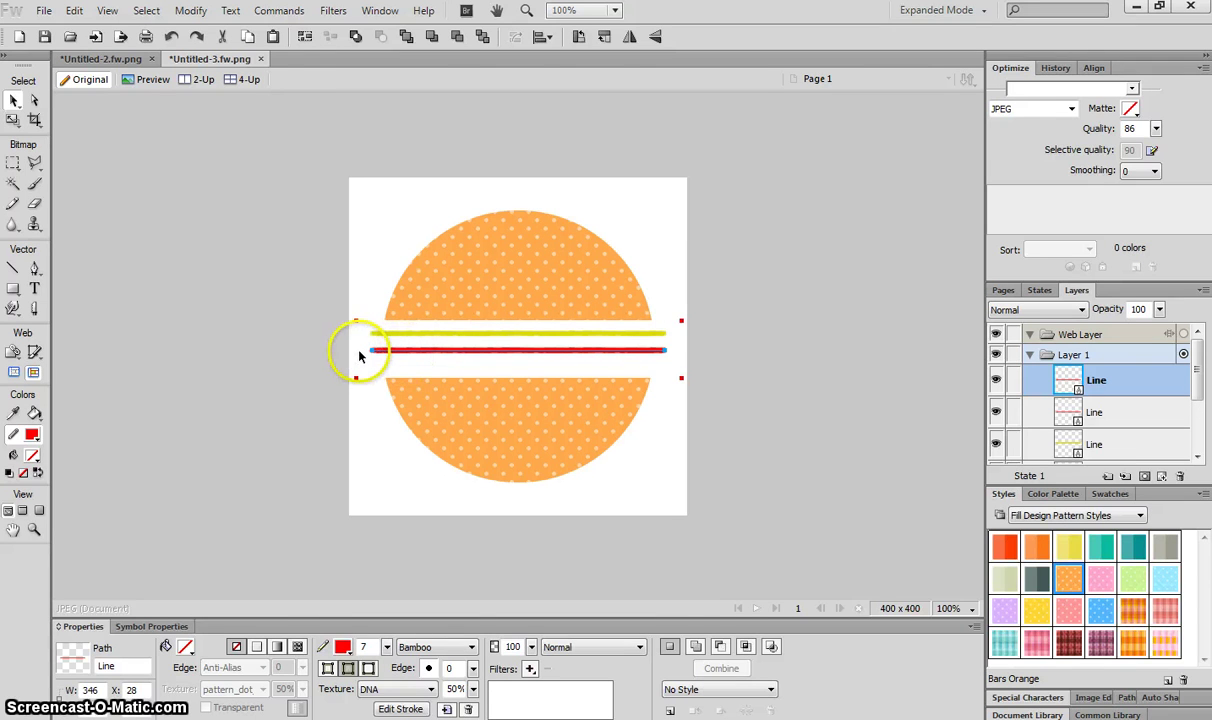
{"action": "left_click", "coordinate": [530, 357]}
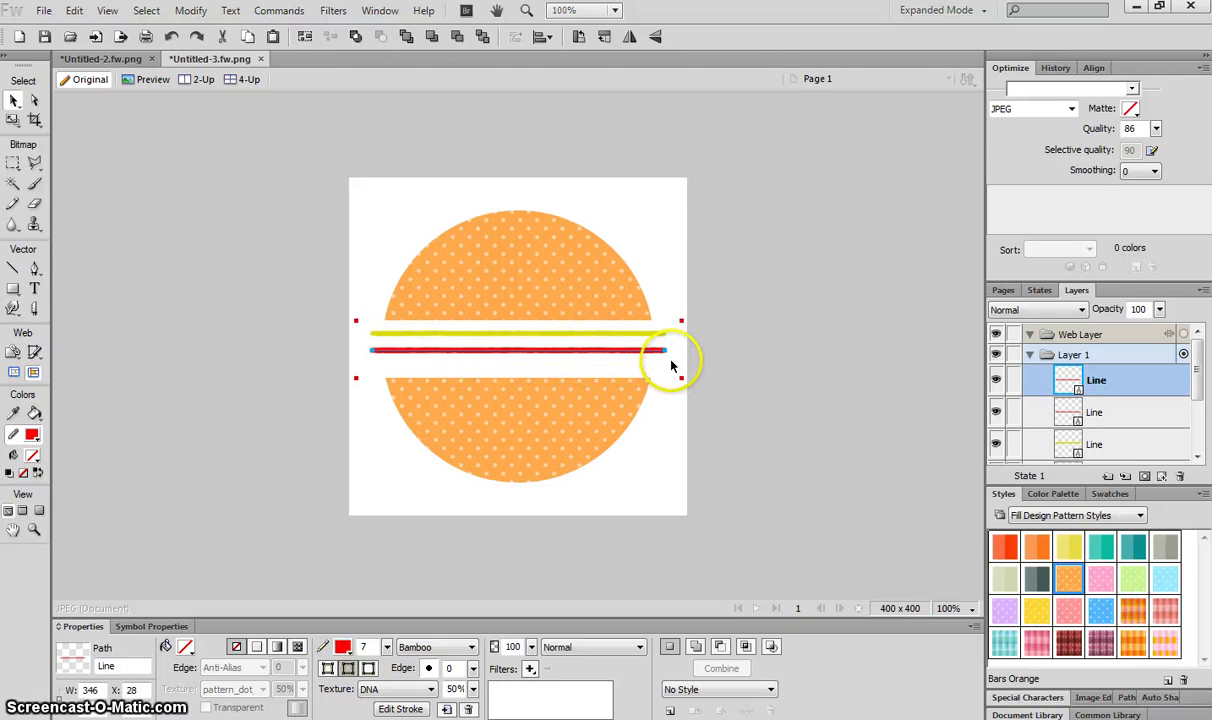
{"action": "key", "text": "ctrl+shift+d"}
{"action": "key", "text": "Down"}
{"action": "key", "text": "Down"}
{"action": "key", "text": "Down"}
{"action": "key", "text": "Down"}
{"action": "key", "text": "Down"}
{"action": "key", "text": "Down"}
{"action": "key", "text": "Down"}
{"action": "key", "text": "Down"}
{"action": "key", "text": "Down"}
{"action": "key", "text": "Down"}
{"action": "key", "text": "Down"}
{"action": "key", "text": "Down"}
{"action": "key", "text": "Down"}
{"action": "key", "text": "Down"}
{"action": "key", "text": "Down"}
{"action": "key", "text": "Down"}
{"action": "key", "text": "Down"}
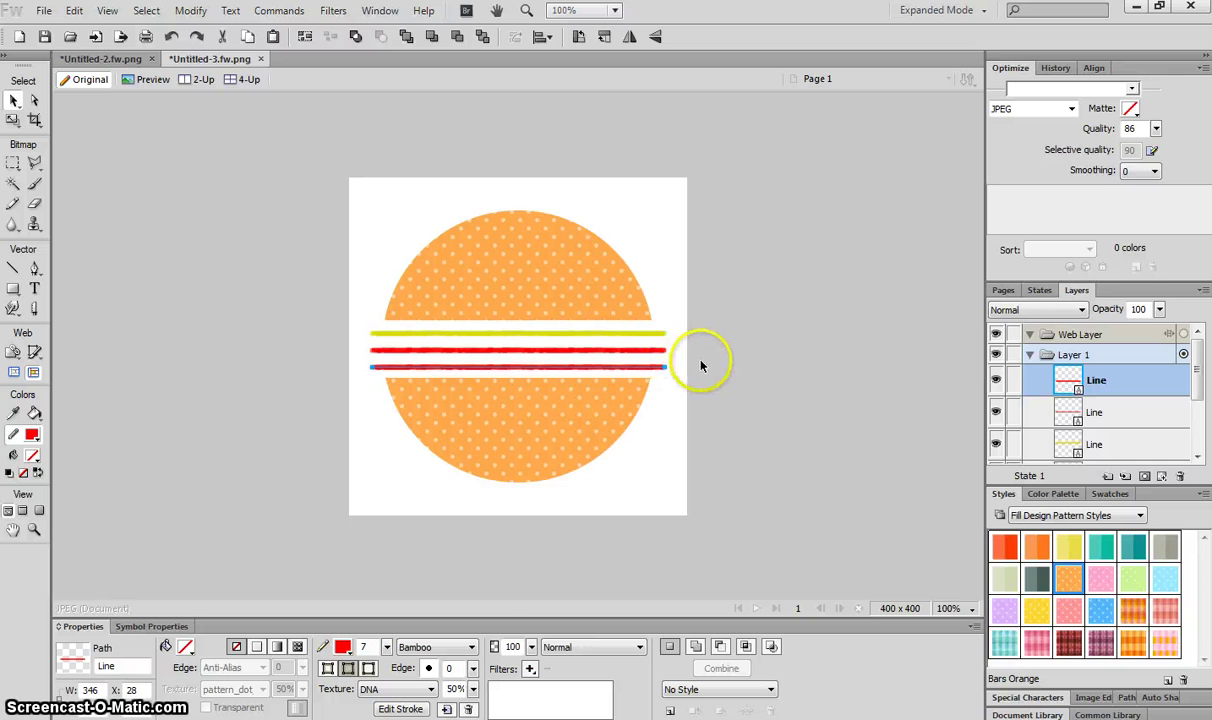
{"action": "left_click", "coordinate": [342, 647]}
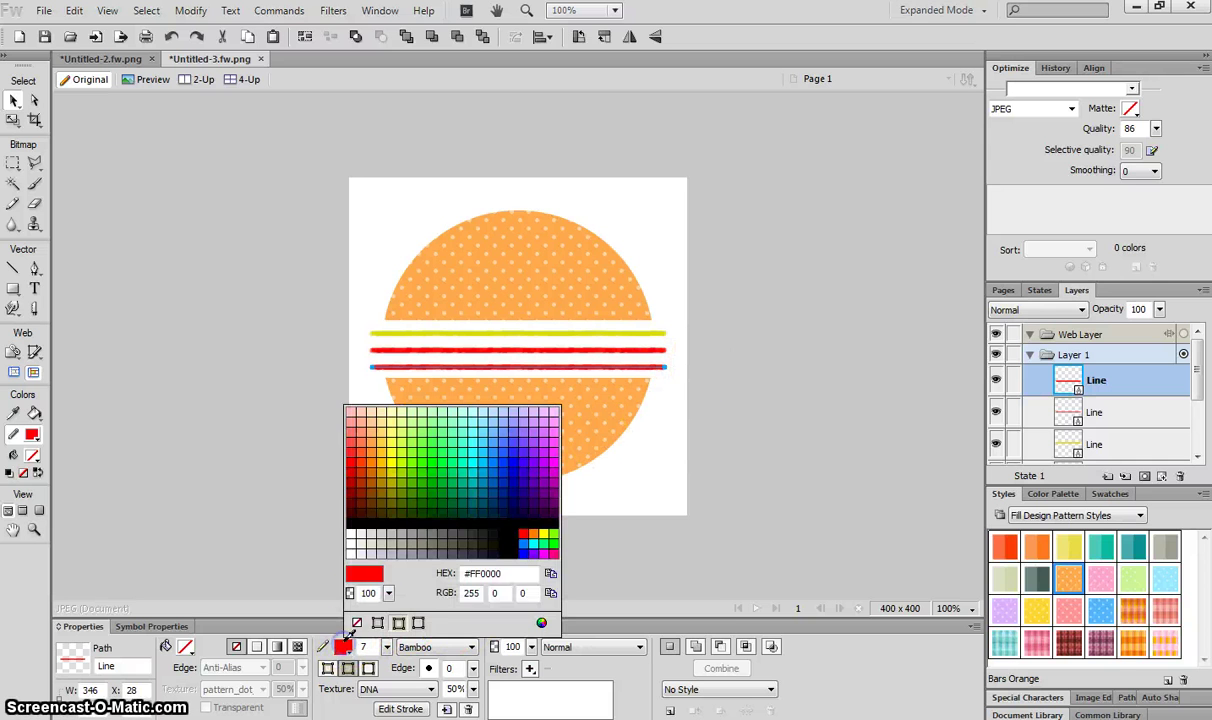
{"action": "left_click", "coordinate": [437, 489]}
{"action": "left_click", "coordinate": [288, 340]}
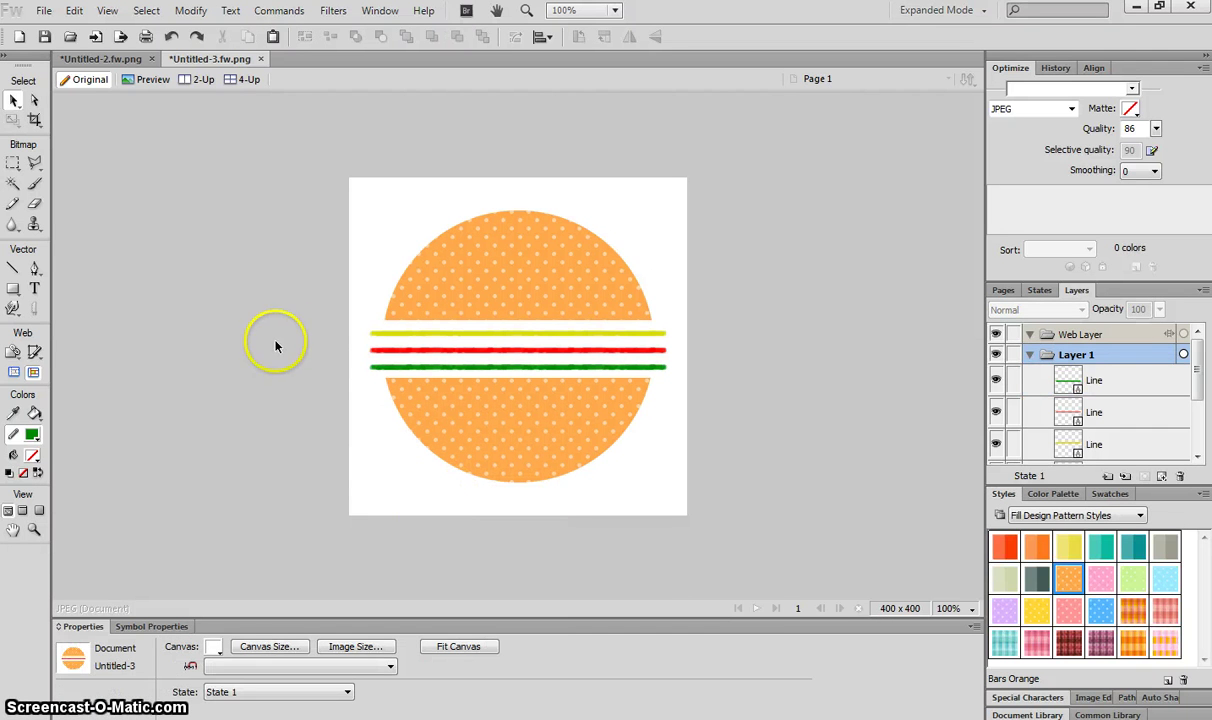
- Select the yellow, red and green lines together and nudge them up one pixel
{"action": "left_click", "coordinate": [382, 334]}
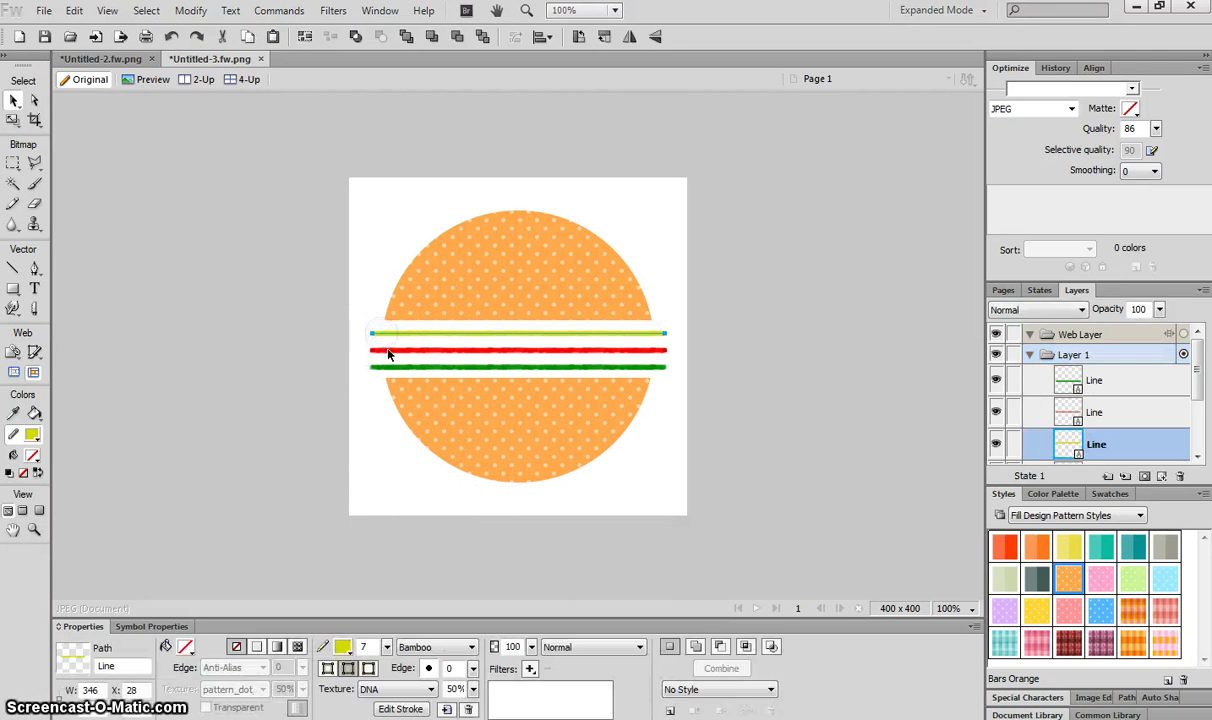
{"action": "left_click", "coordinate": [390, 350], "text": "shift"}
{"action": "left_click", "coordinate": [392, 367], "text": "shift"}
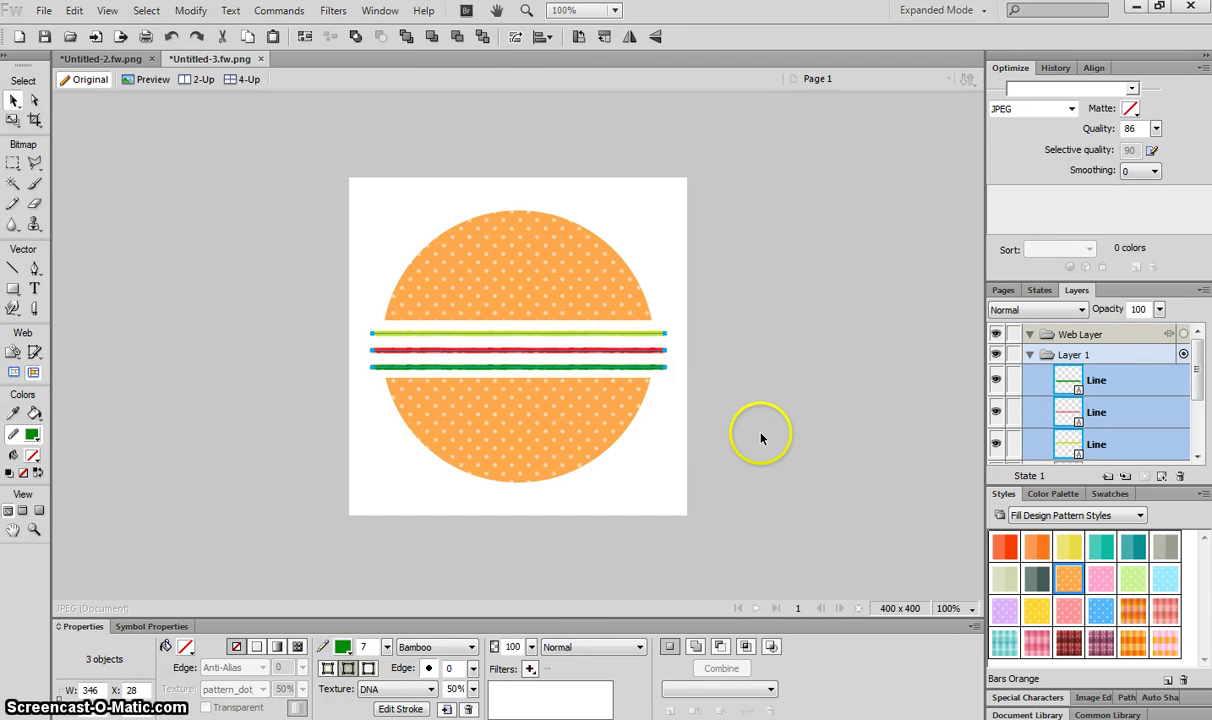
{"action": "key", "text": "Up"}
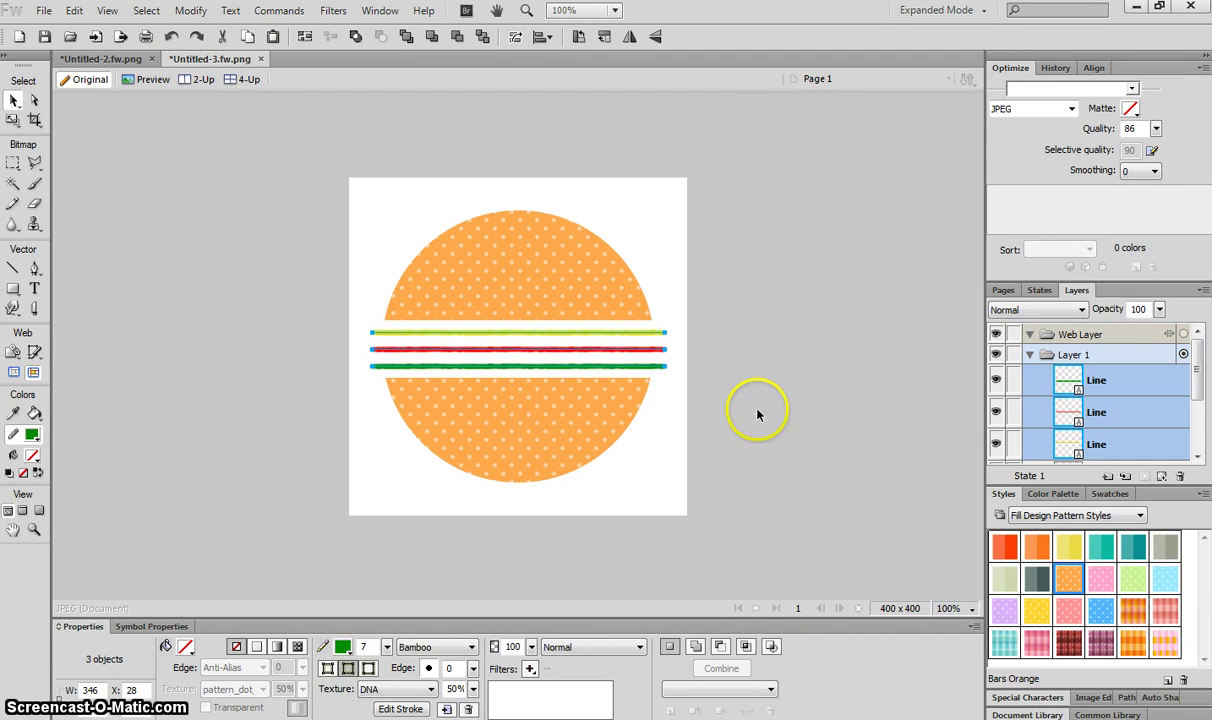
{"action": "left_click", "coordinate": [767, 313]}
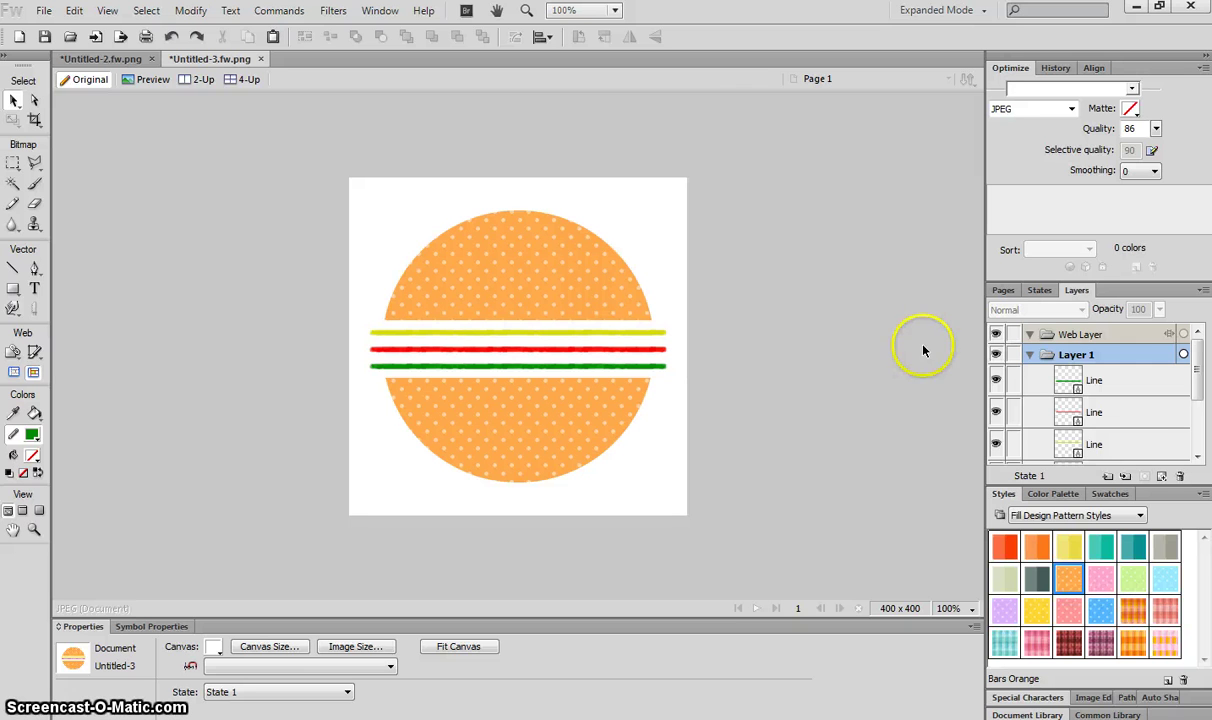
{"action": "left_click", "coordinate": [505, 254]}
{"action": "left_click", "coordinate": [400, 211]}
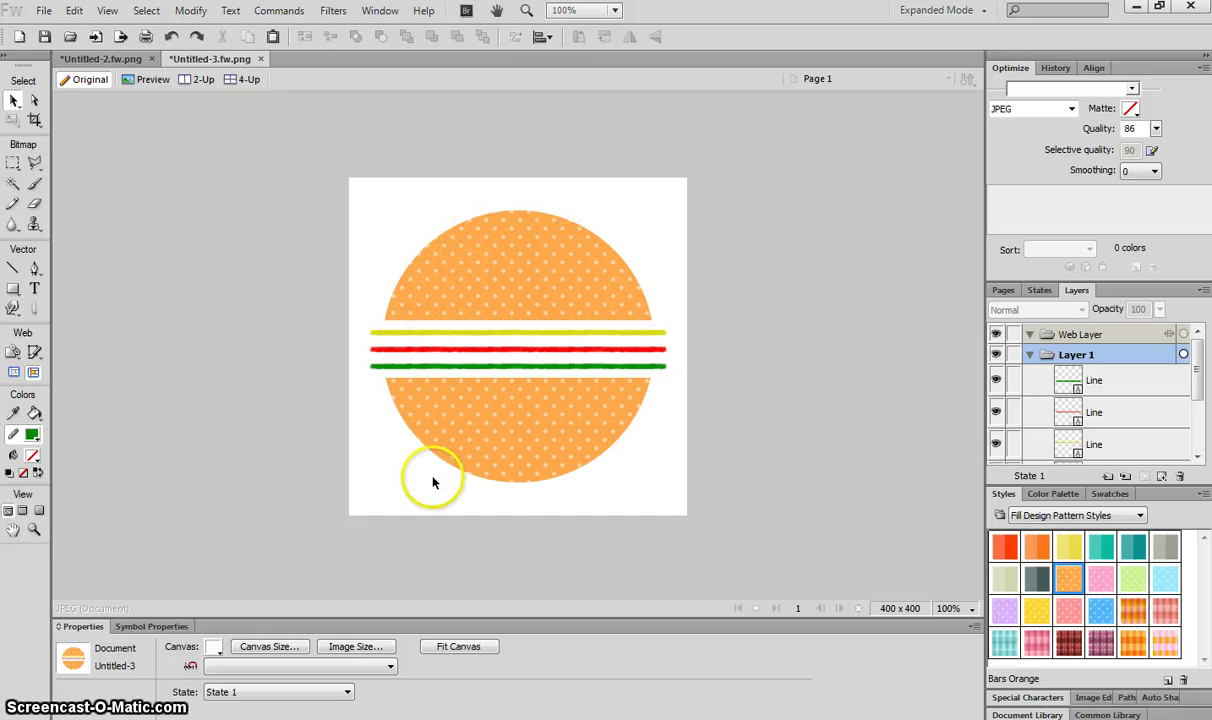
{"action": "left_click", "coordinate": [557, 473]}
{"action": "left_click", "coordinate": [644, 454]}
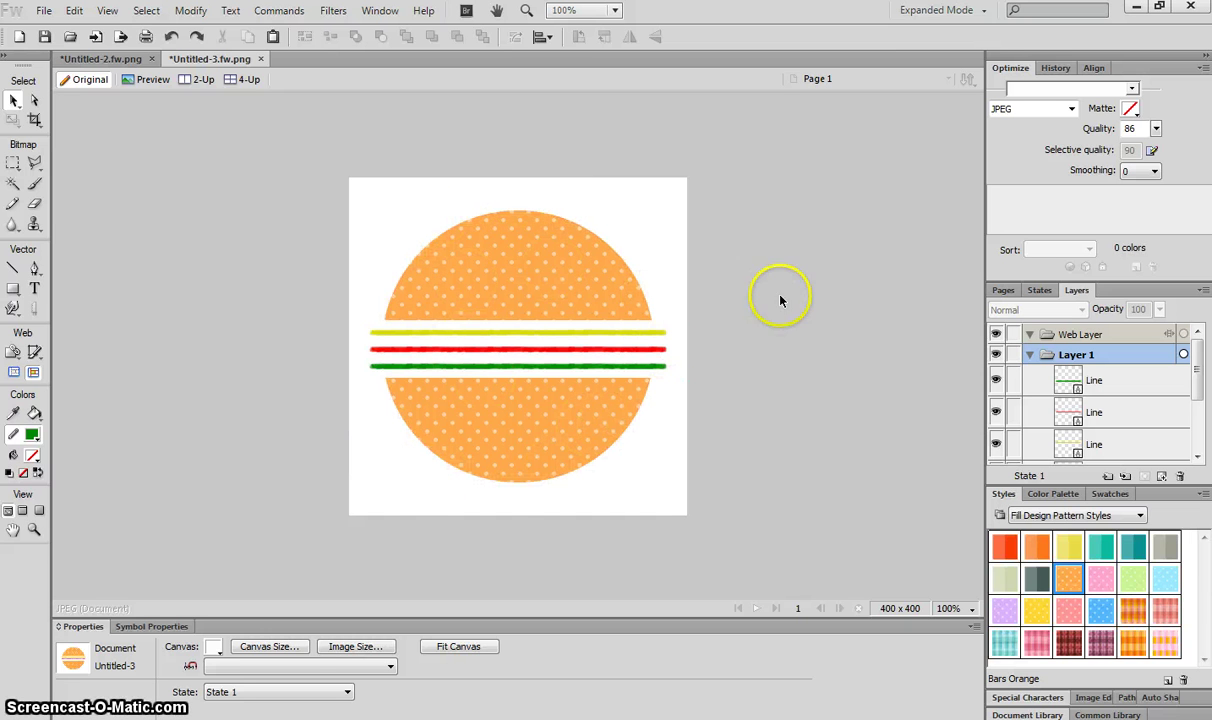